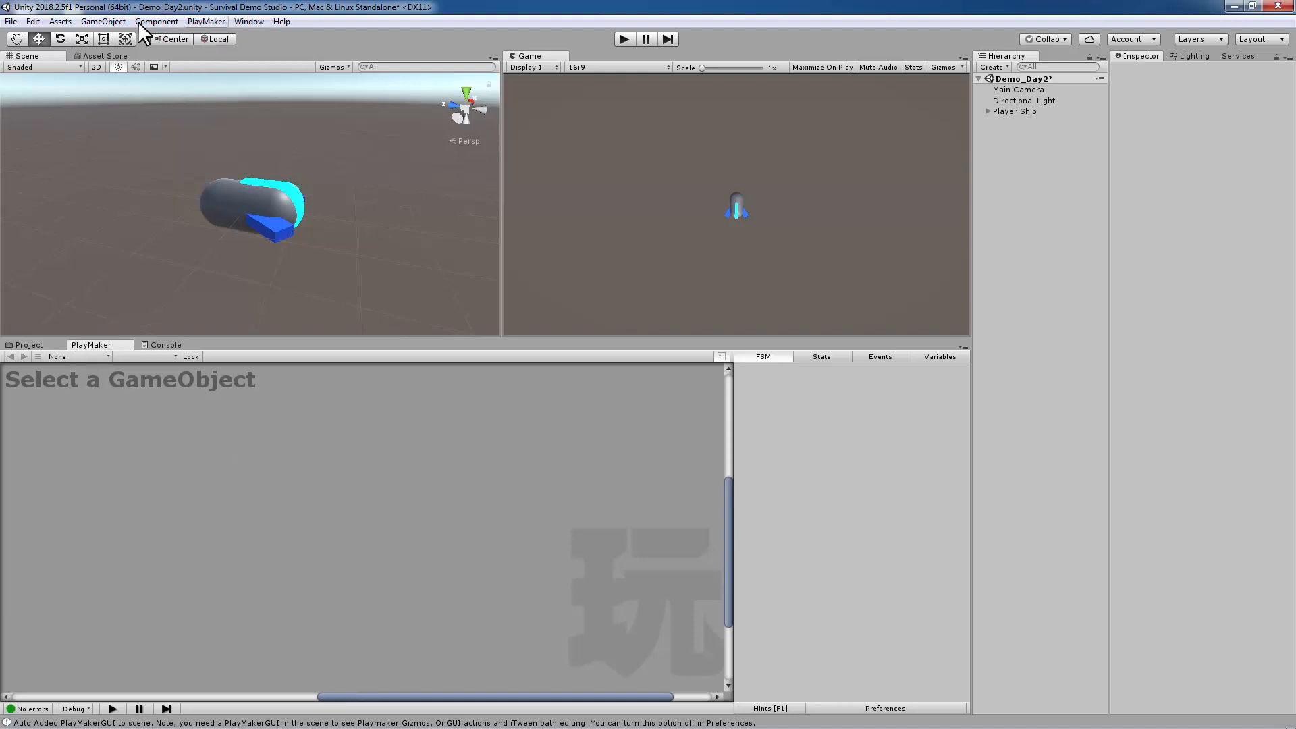
{"action": "left_click", "coordinate": [200, 22]}
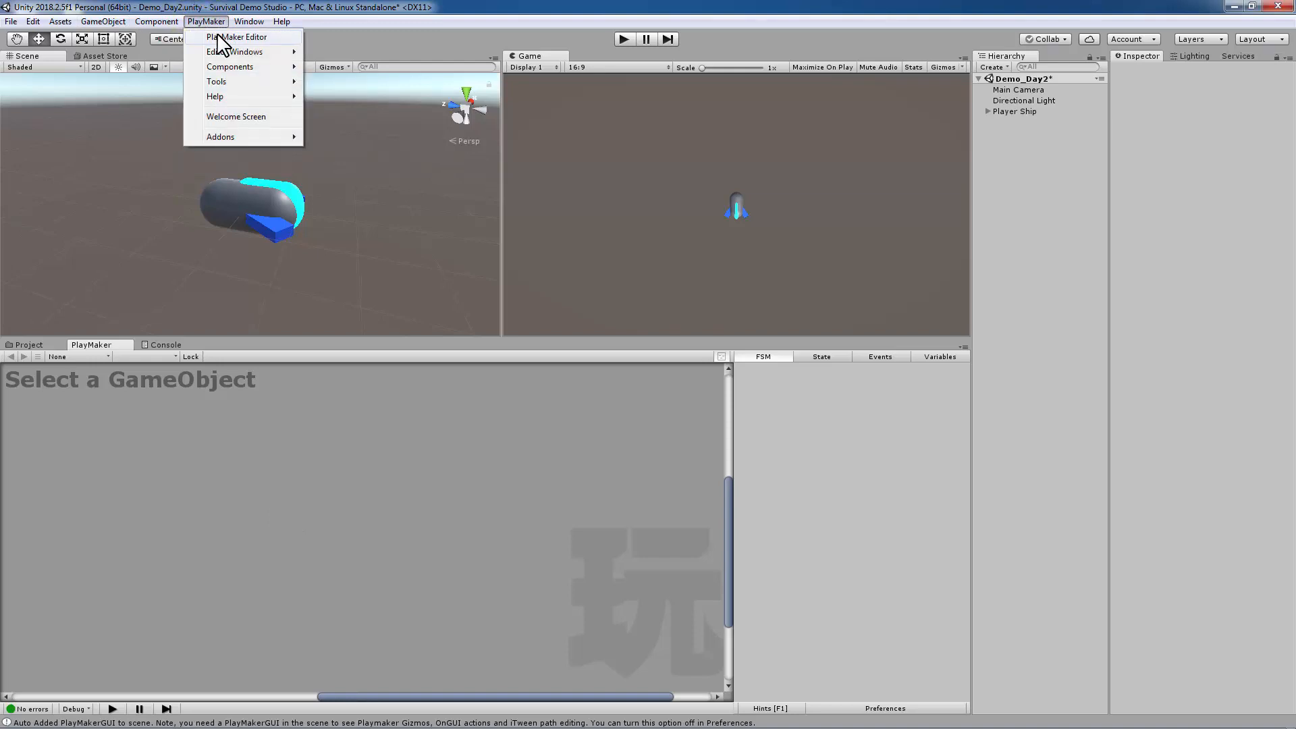
{"action": "left_click", "coordinate": [502, 473]}
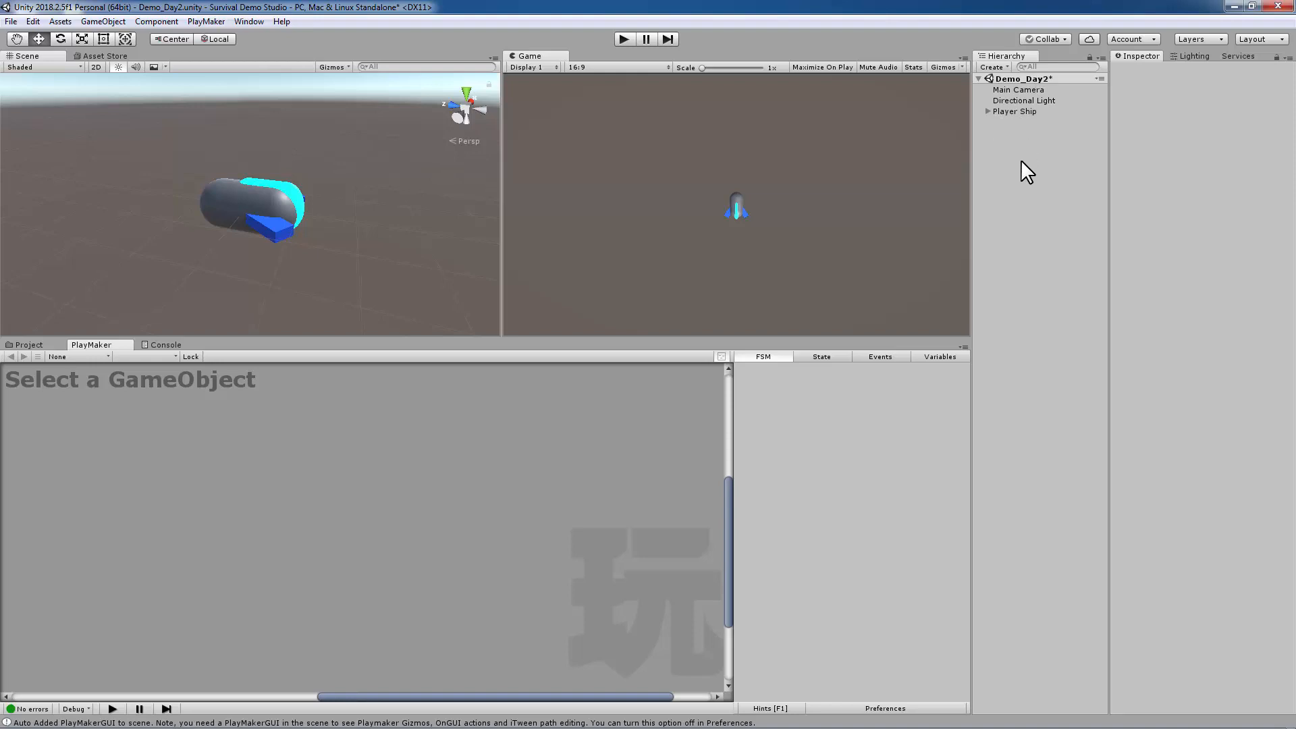
Step: Add a PlayMaker FSM to the Player Ship object
{"action": "left_click", "coordinate": [1030, 111]}
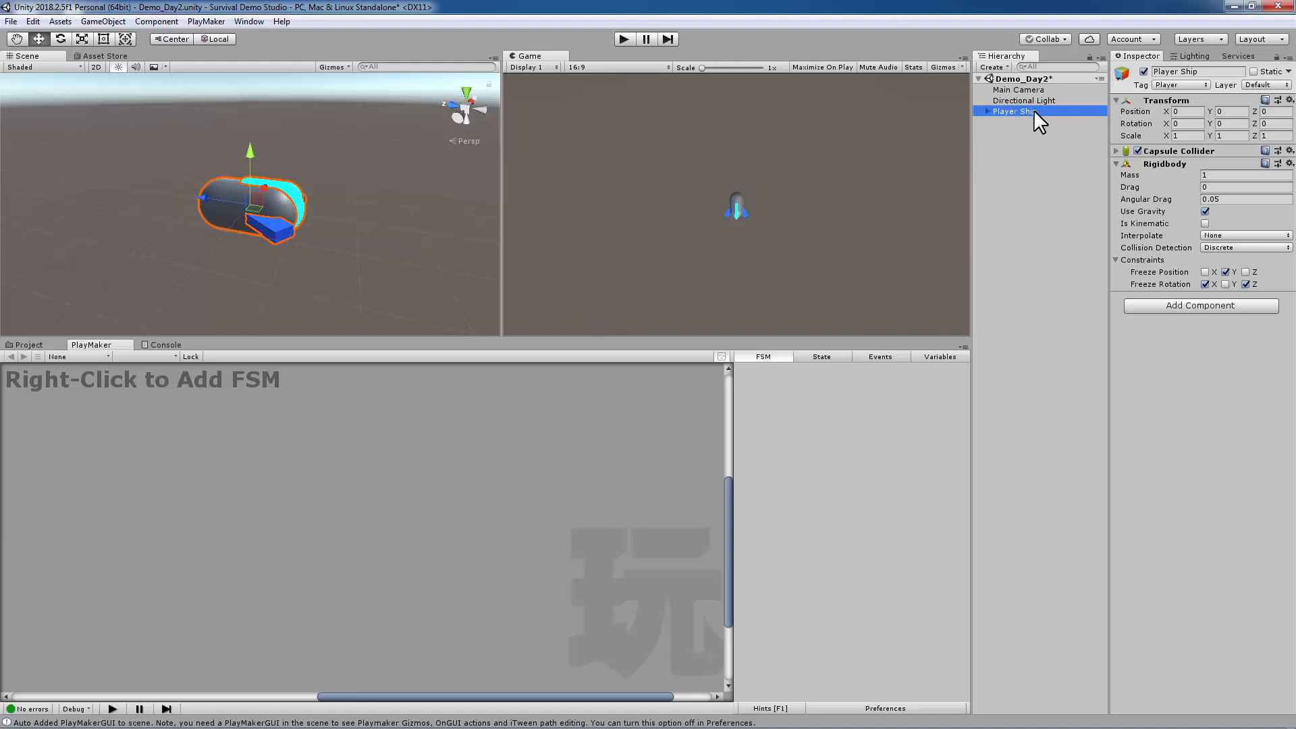
{"action": "right_click", "coordinate": [236, 438]}
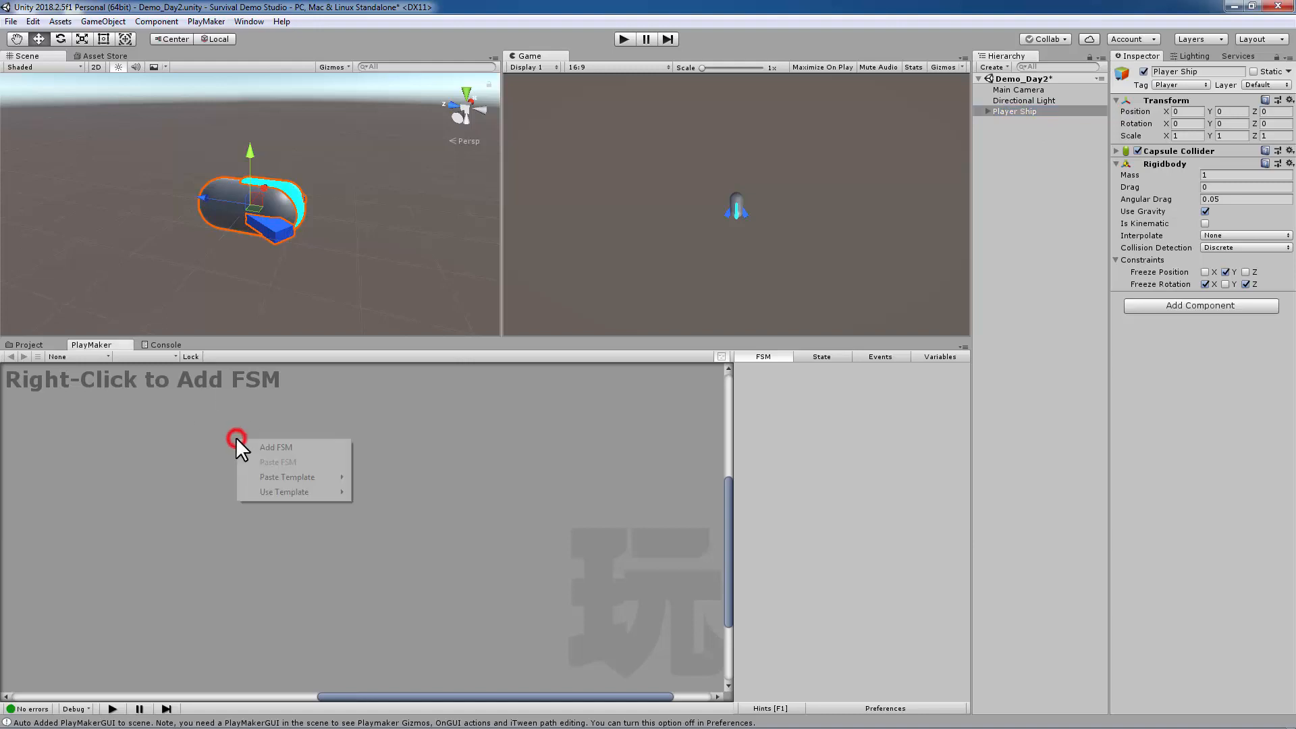
{"action": "left_click", "coordinate": [285, 446]}
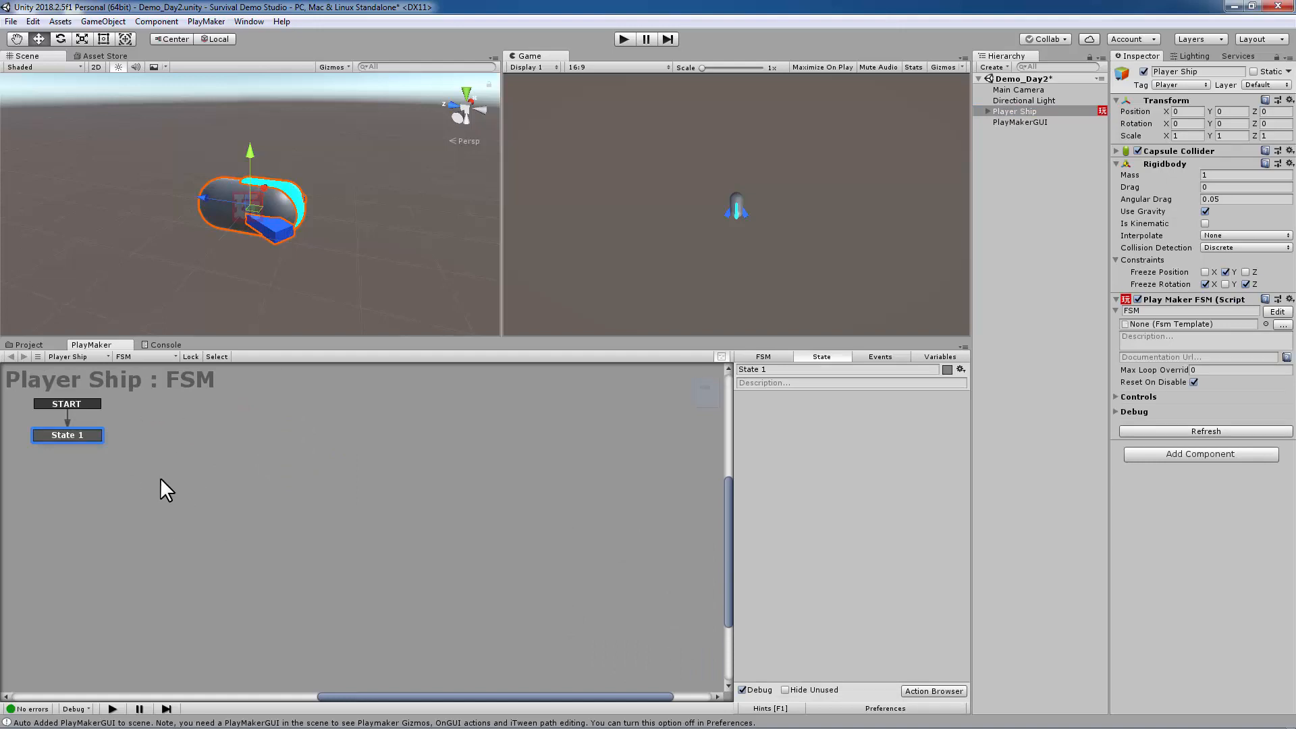
{"action": "left_click", "coordinate": [141, 379]}
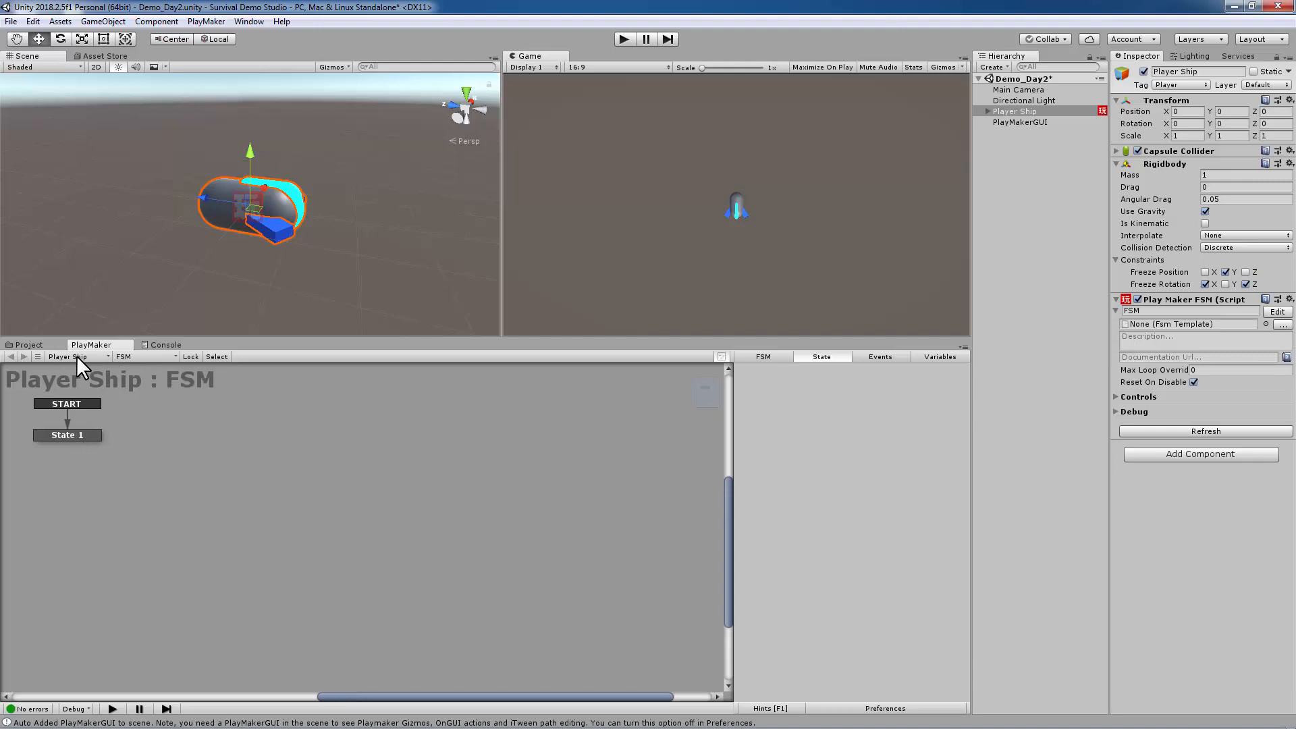
{"action": "left_click", "coordinate": [95, 356]}
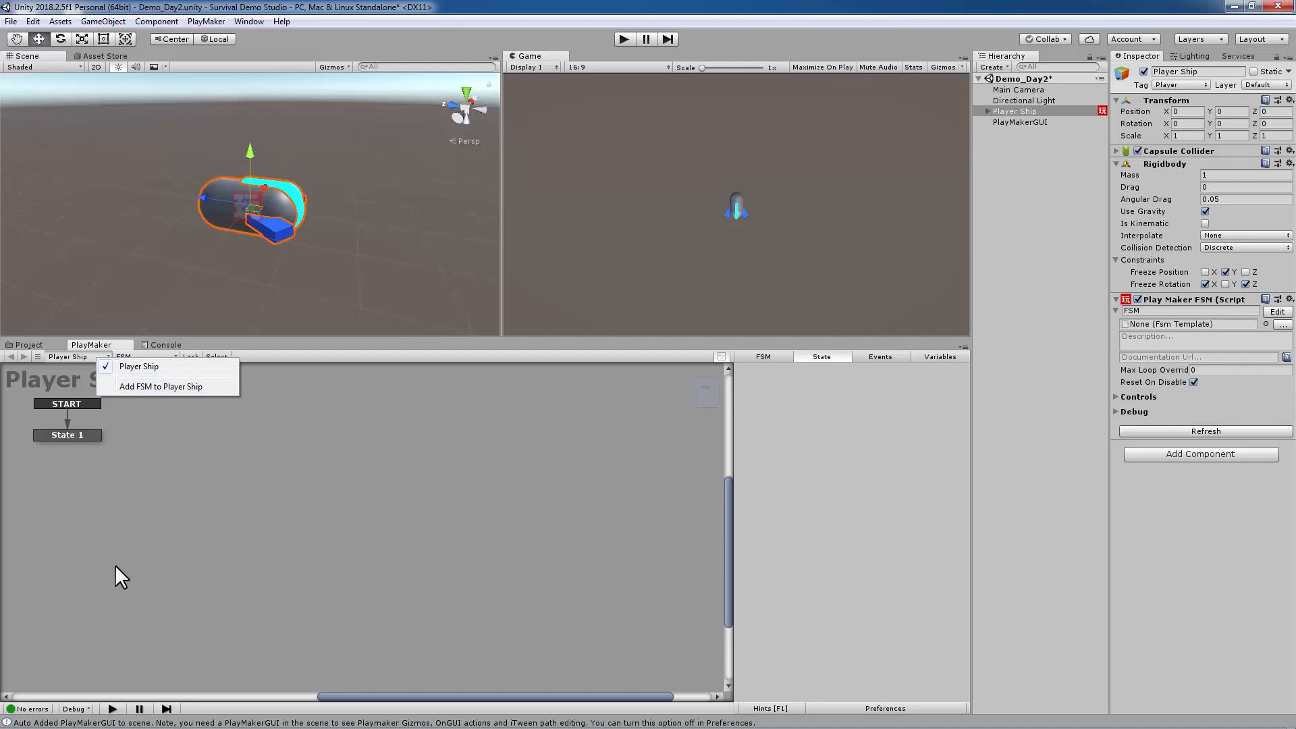
{"action": "left_click", "coordinate": [192, 462]}
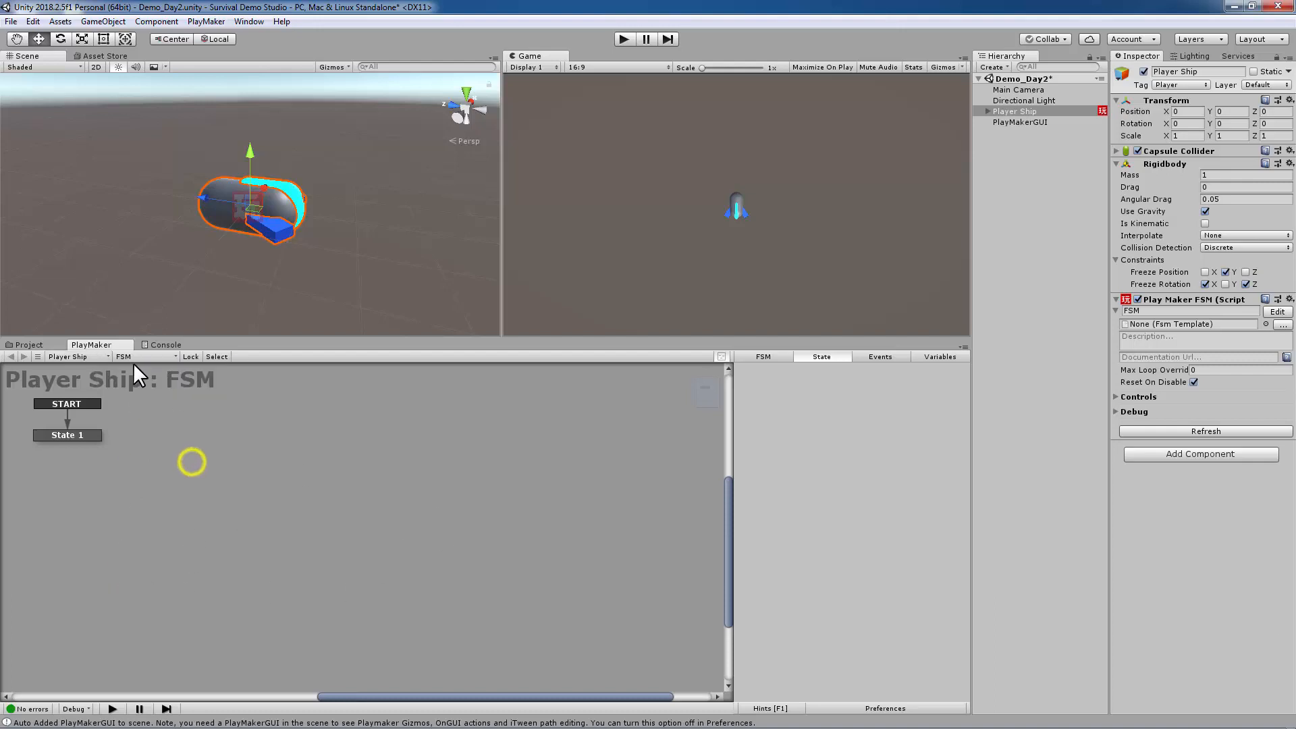
{"action": "left_click", "coordinate": [148, 355]}
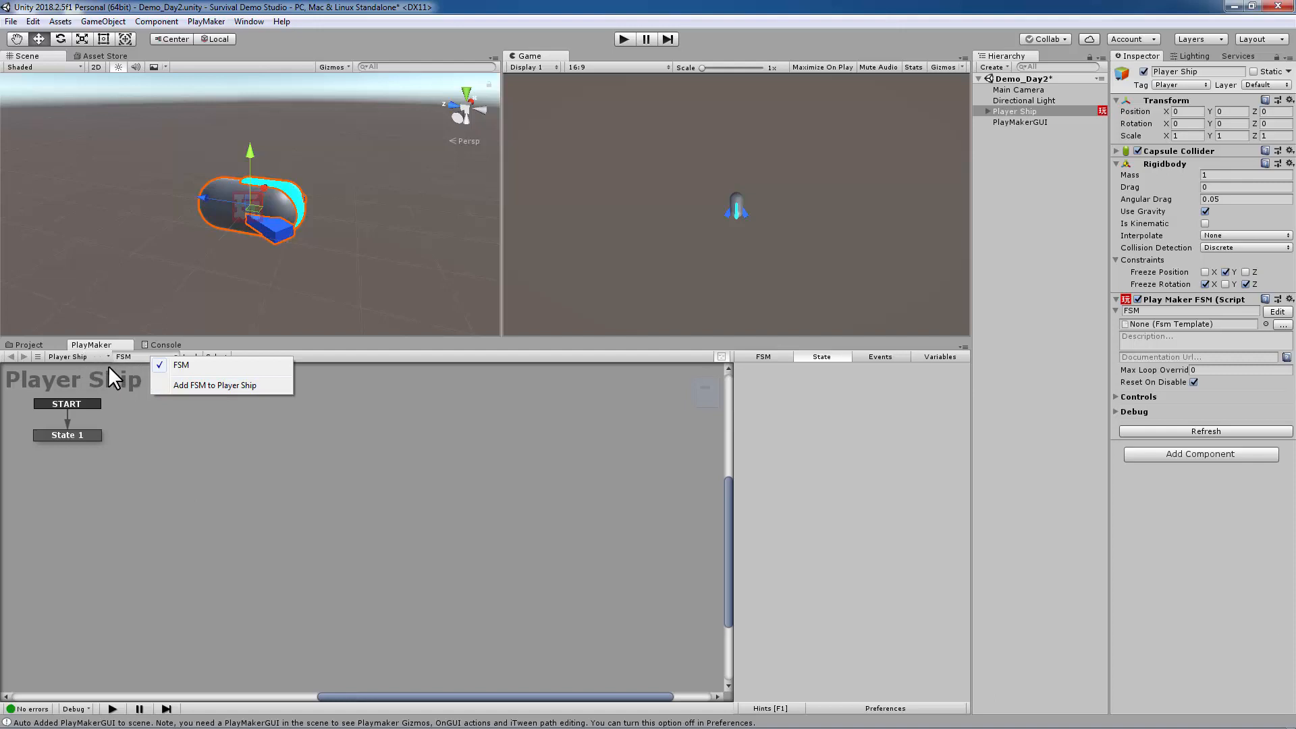
{"action": "left_click", "coordinate": [149, 472]}
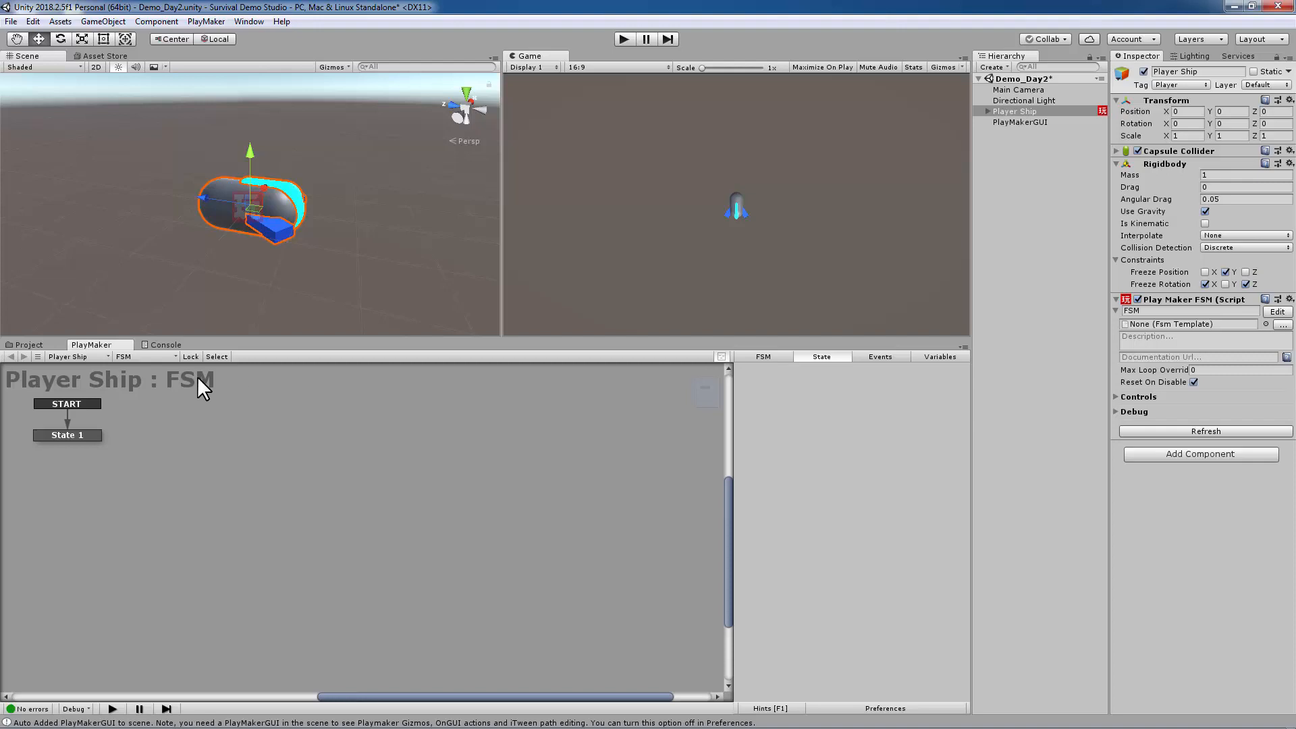
Step: Open PlayMaker's Global Variables editor and dock it alongside the Project, PlayMaker and Console views
{"action": "left_click", "coordinate": [201, 20]}
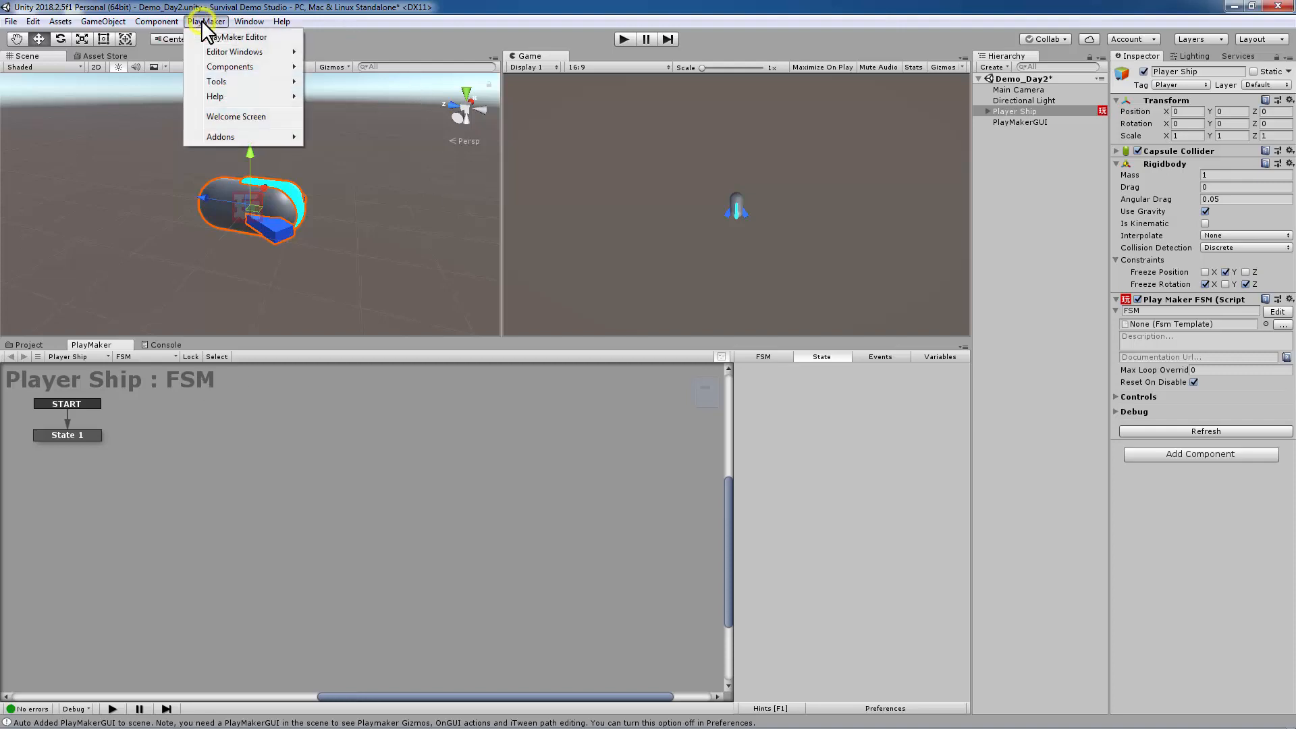
{"action": "mouse_move", "coordinate": [223, 55]}
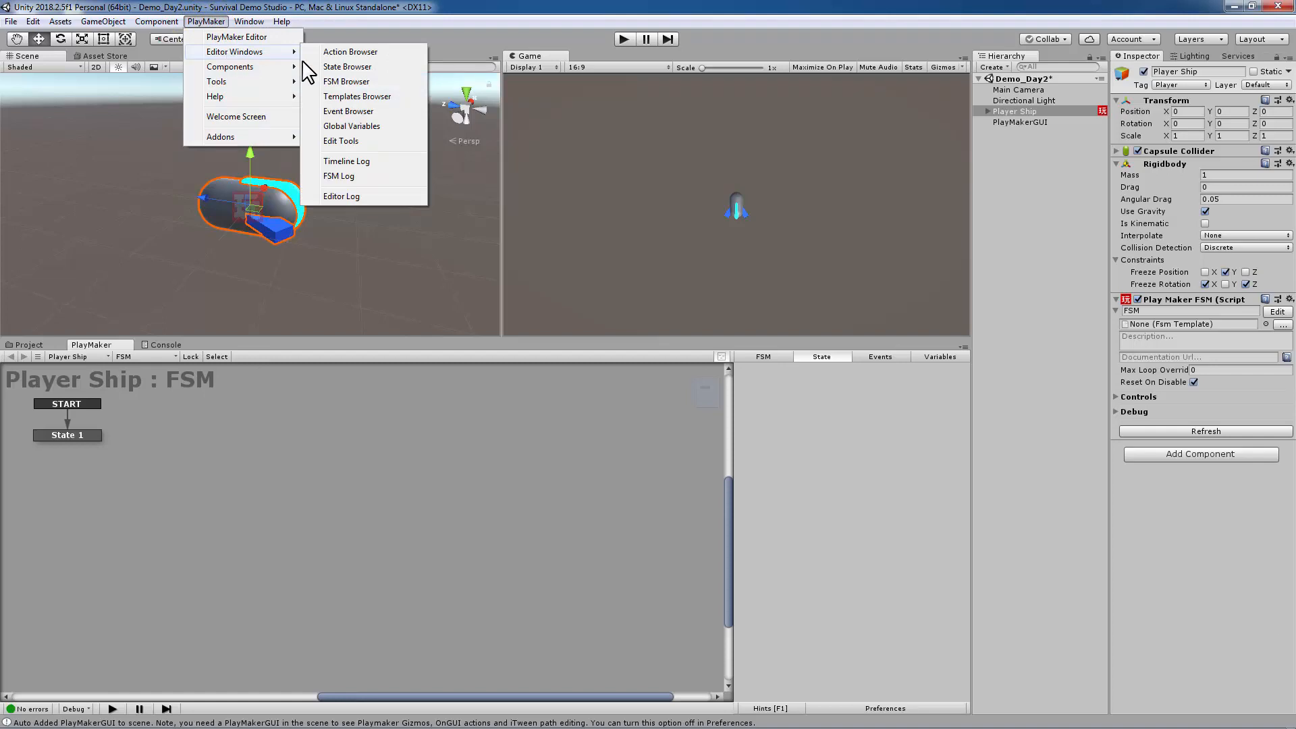
{"action": "left_click", "coordinate": [344, 126]}
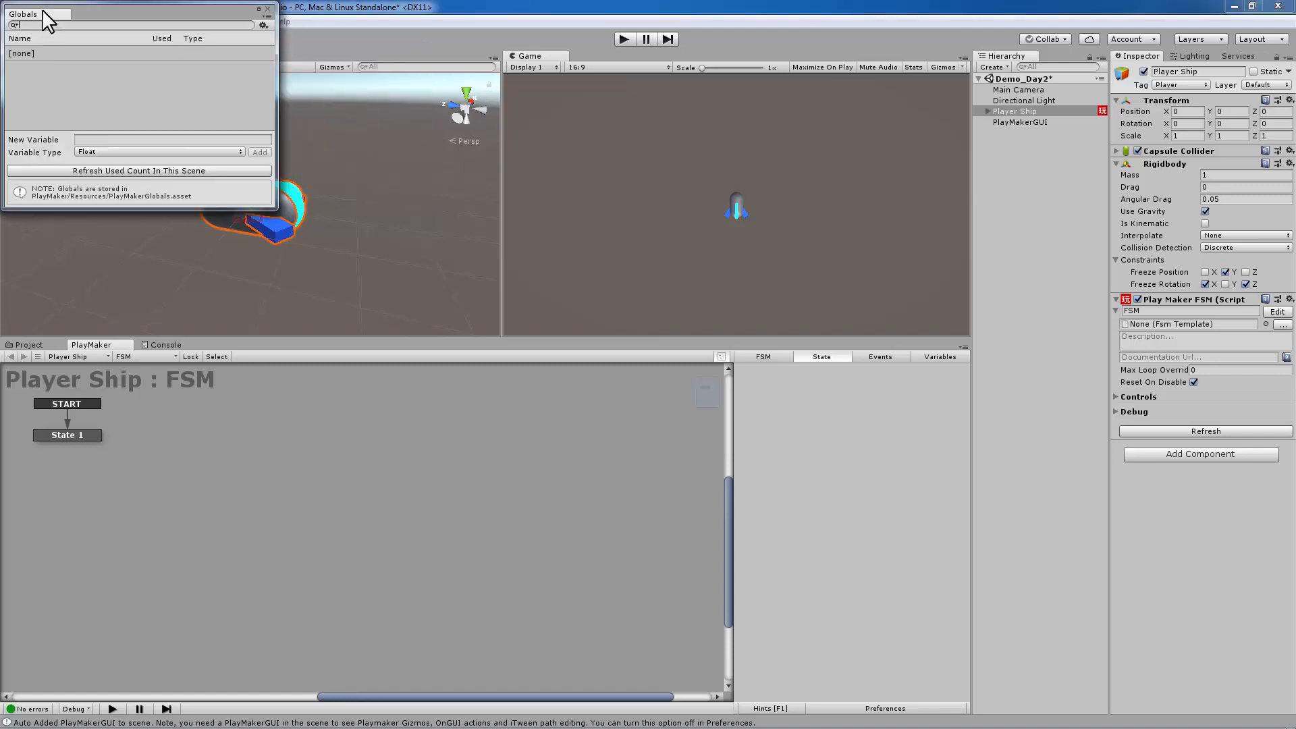
{"action": "left_click", "coordinate": [42, 10]}
{"action": "left_click_drag", "start_coordinate": [160, 81], "coordinate": [204, 281]}
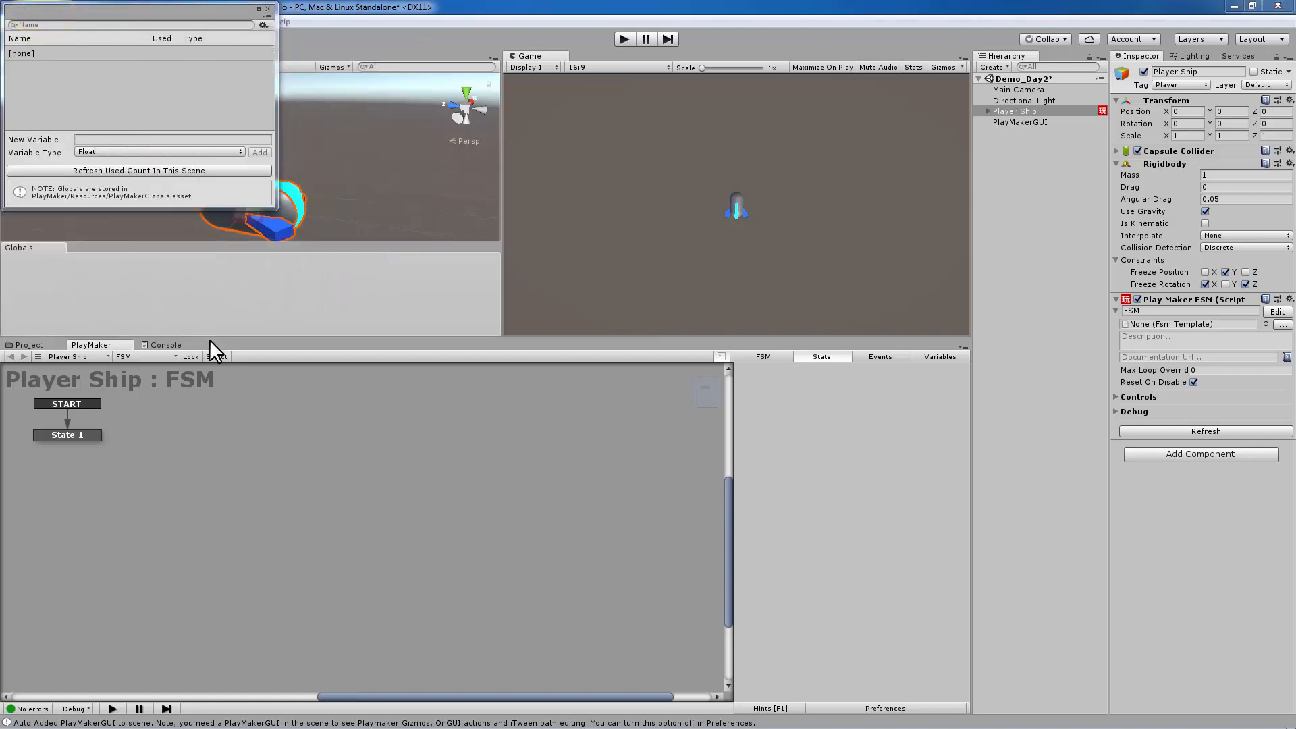
{"action": "left_click_drag", "start_coordinate": [209, 339], "coordinate": [216, 341]}
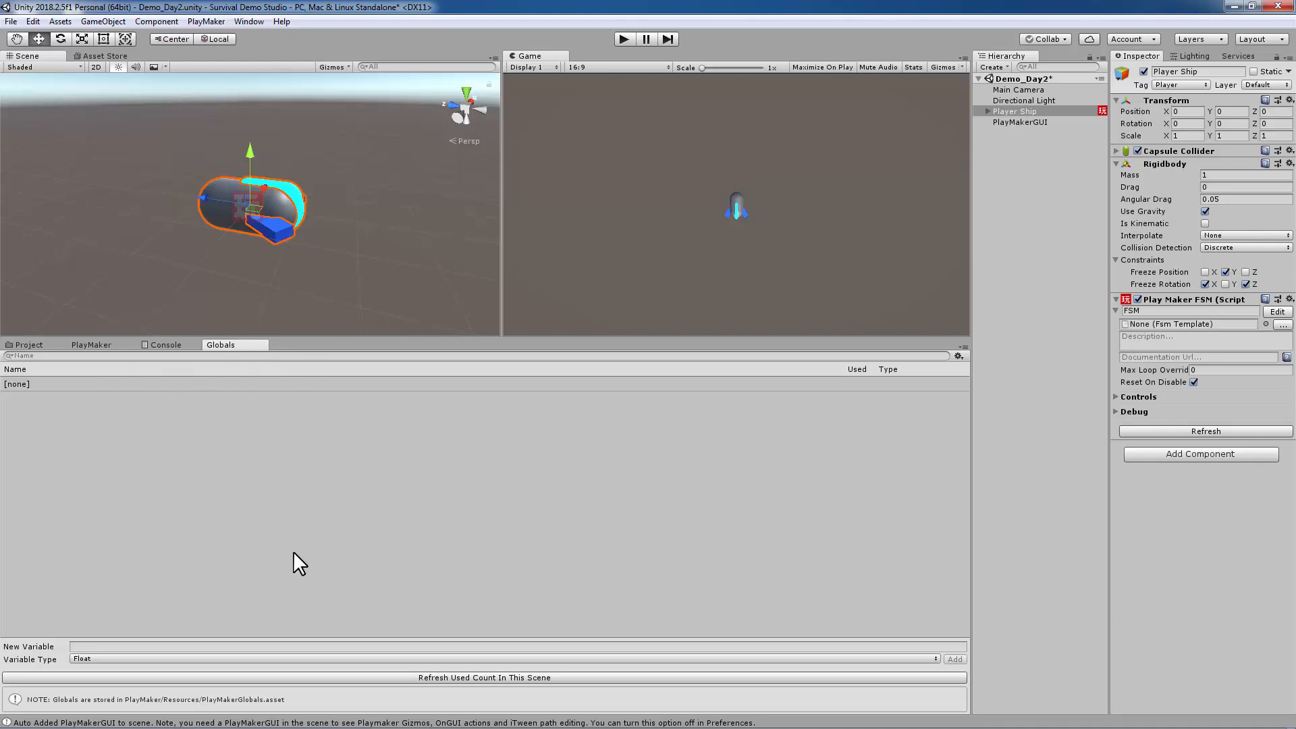
{"action": "left_click", "coordinate": [240, 474]}
{"action": "left_click", "coordinate": [202, 450]}
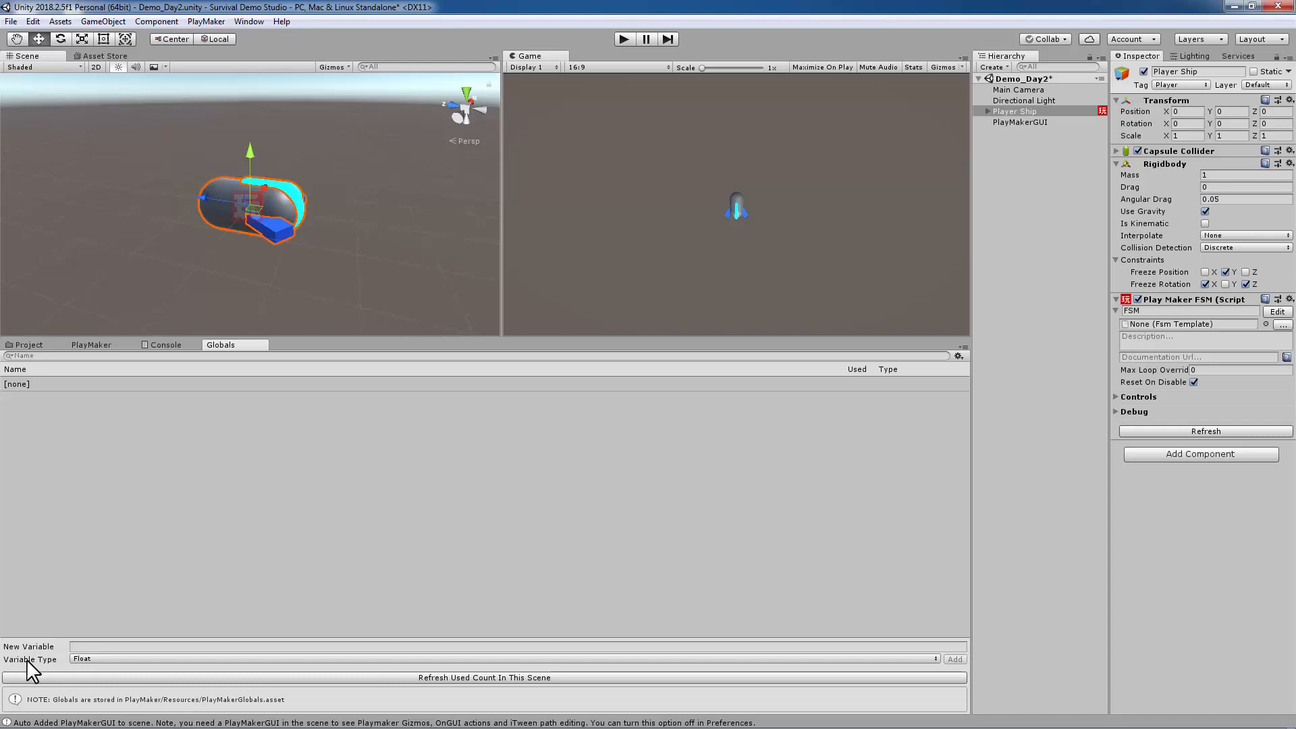
Step: Create a global variable of type GameObject named "PlayerShip _Global" and acknowledge the creation of the globals asset
{"action": "left_click", "coordinate": [84, 658]}
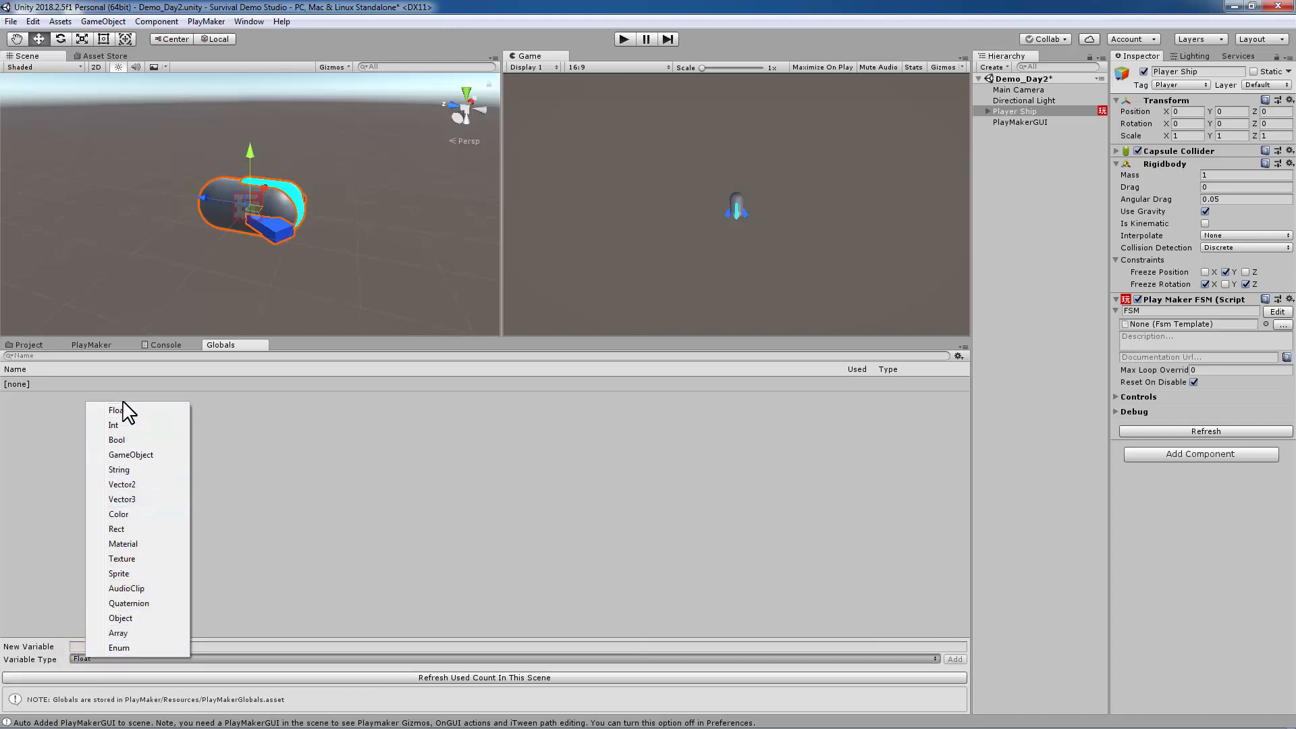
{"action": "left_click", "coordinate": [132, 455]}
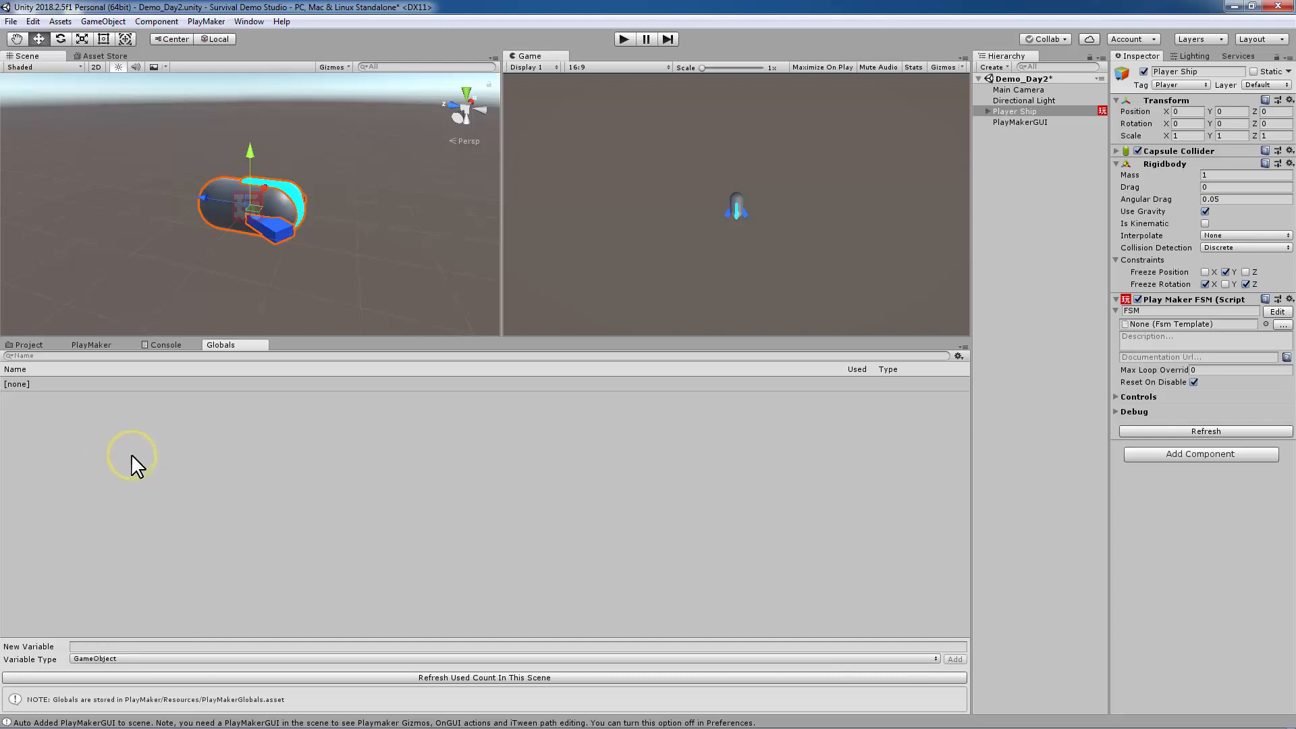
{"action": "left_click", "coordinate": [80, 644]}
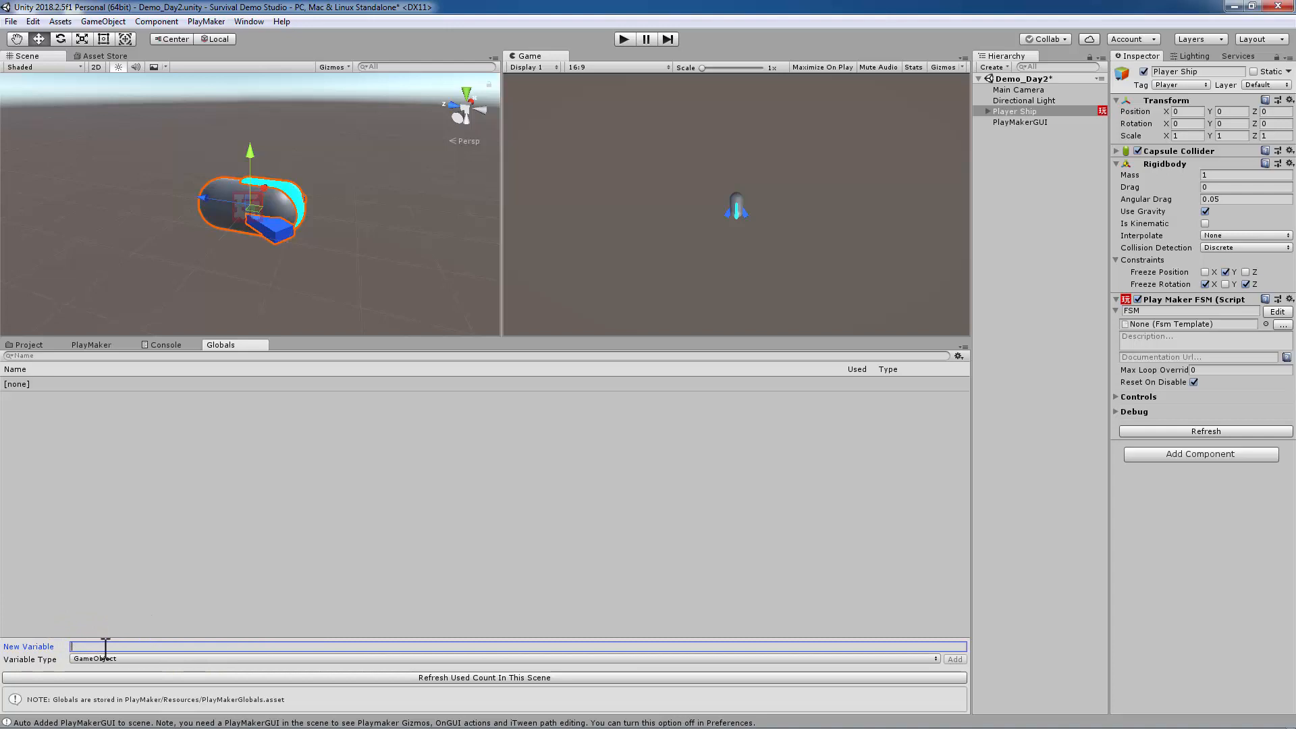
{"action": "type", "text": "PlayerShi"}
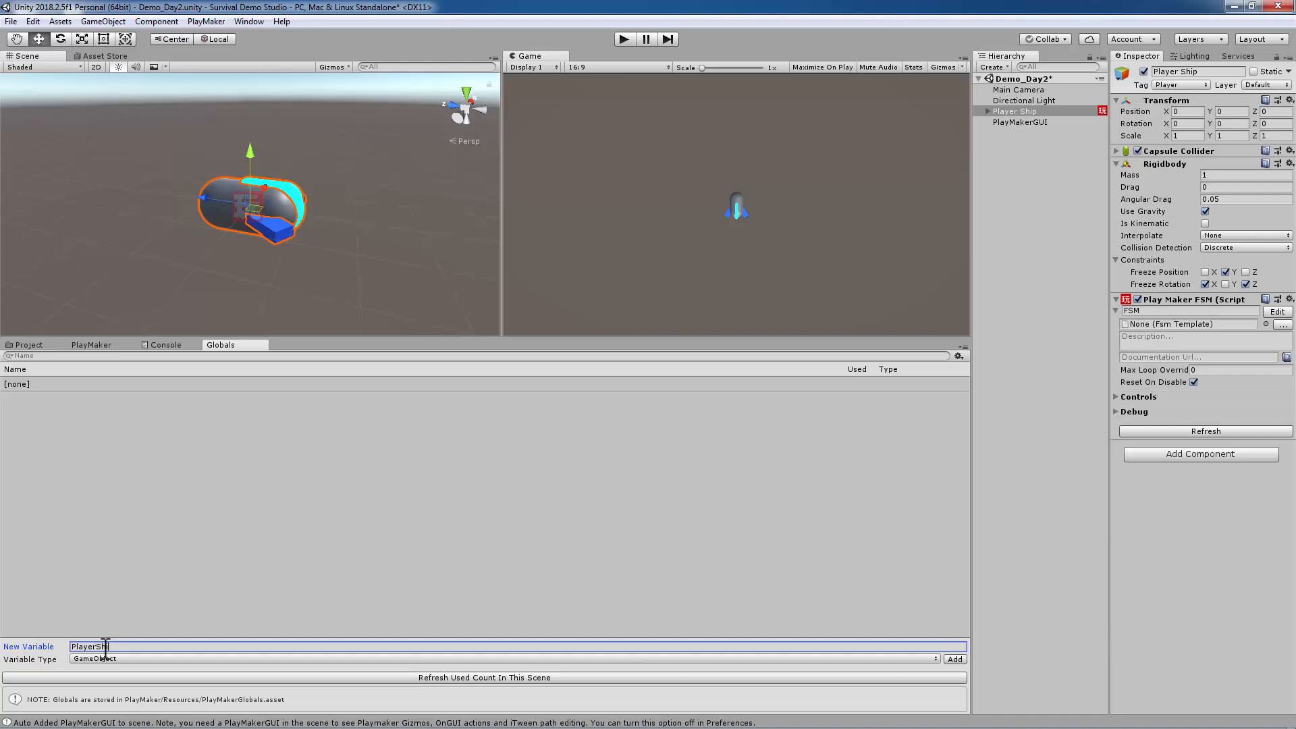
{"action": "type", "text": "p _Global"}
{"action": "left_click", "coordinate": [954, 658]}
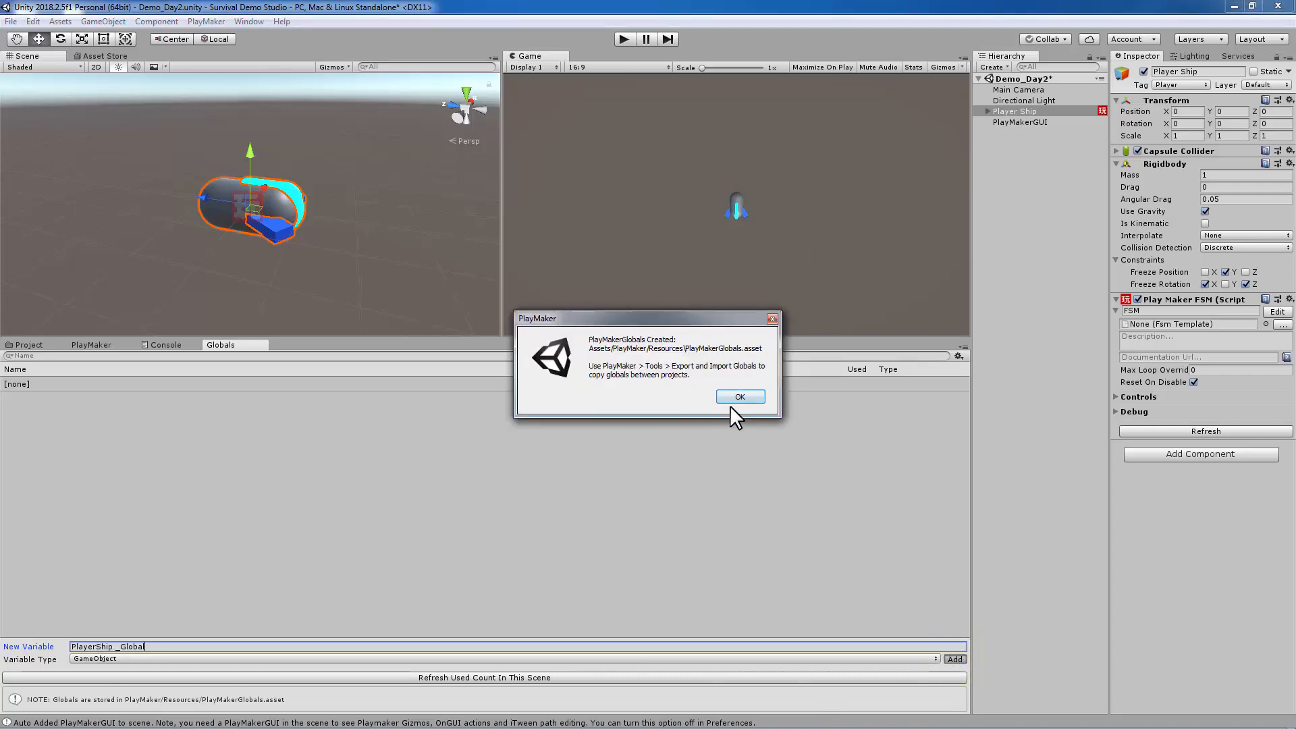
{"action": "left_click", "coordinate": [755, 395]}
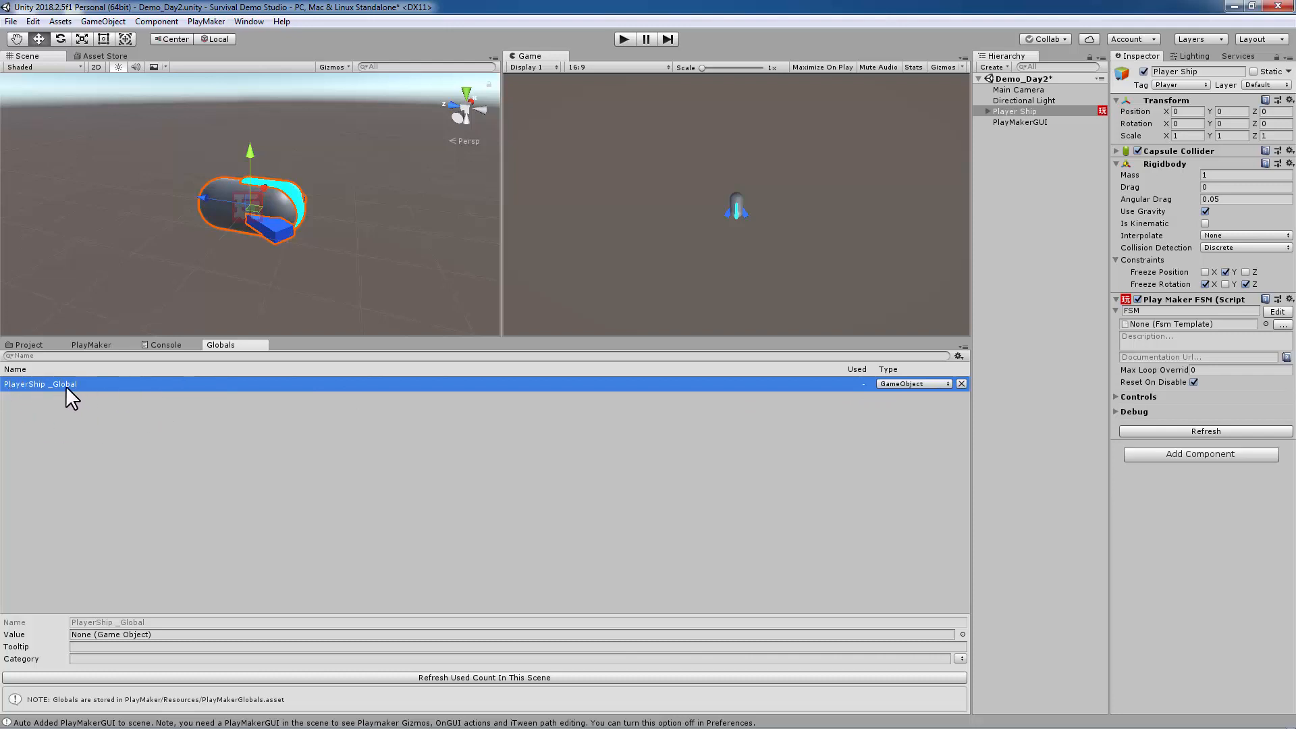
Step: Rename the Player Ship's FSM to "Variable Declaration FSM" in the PlayMaker editor
{"action": "left_click", "coordinate": [93, 345]}
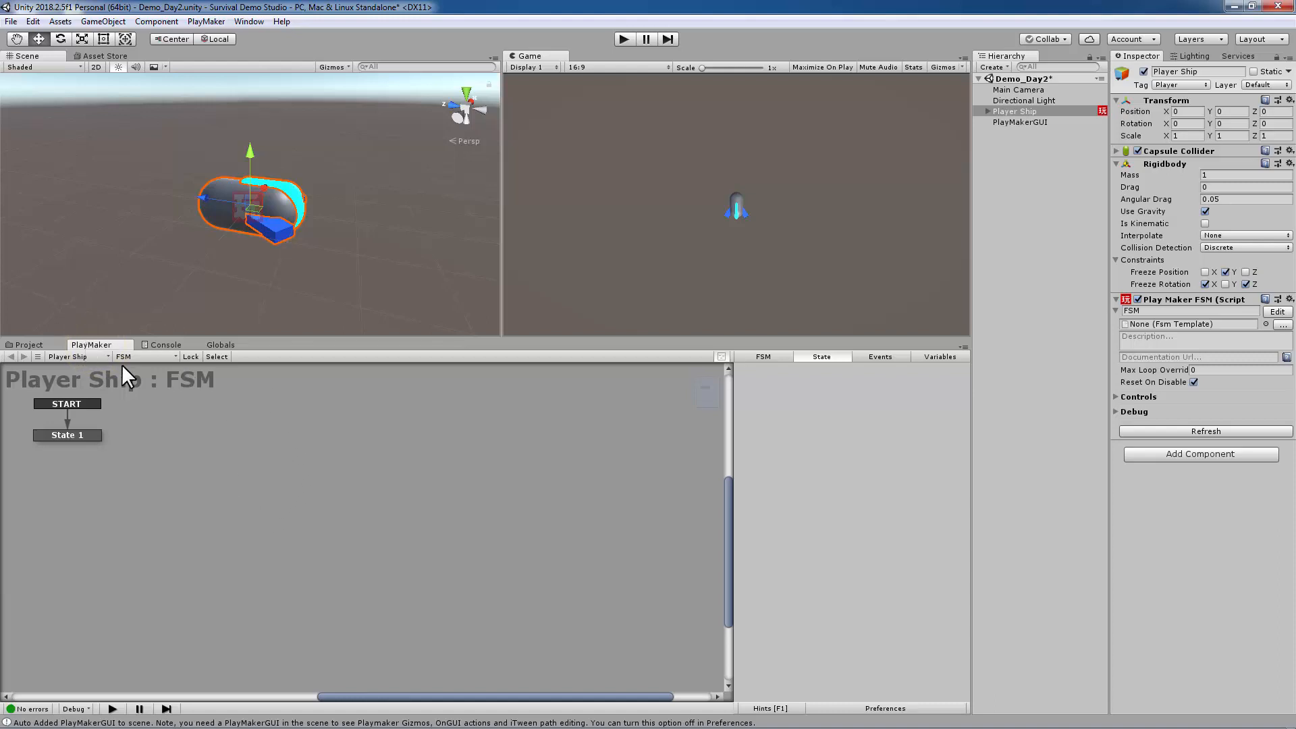
{"action": "left_click", "coordinate": [764, 357]}
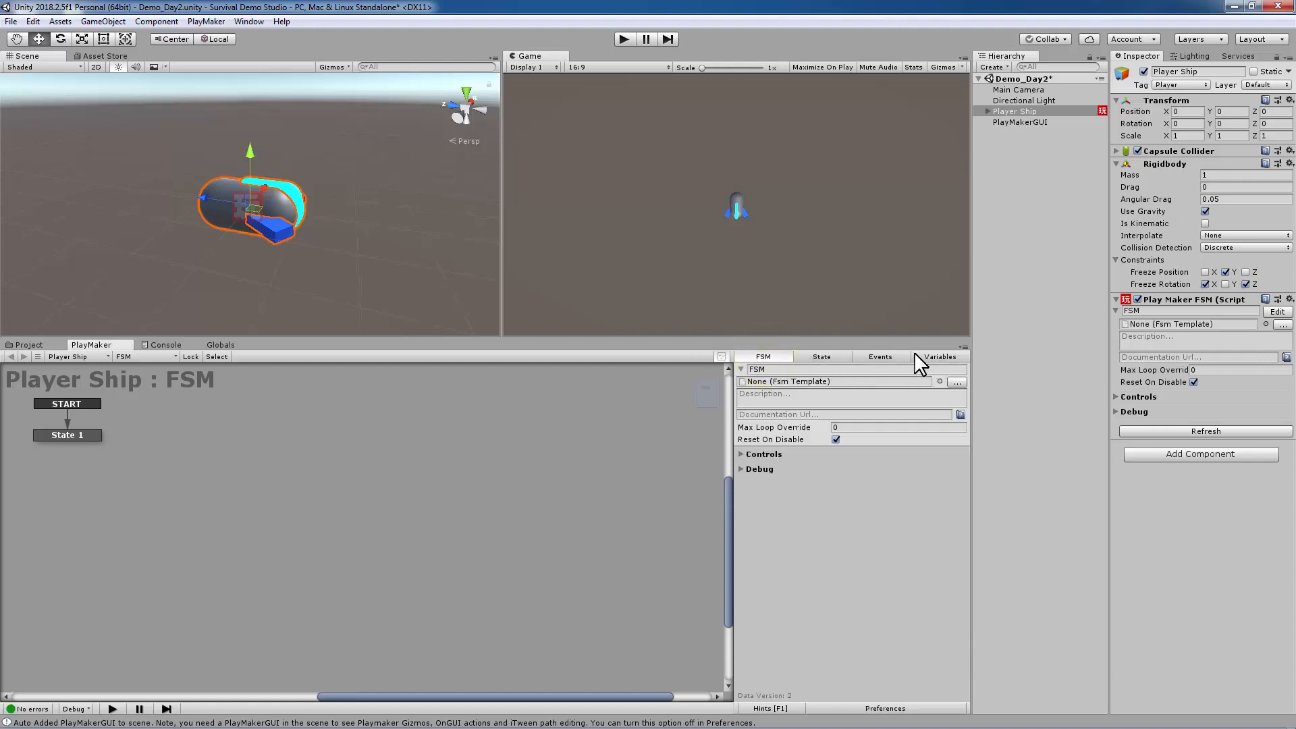
{"action": "left_click", "coordinate": [779, 368]}
{"action": "type", "text": "Variable De"}
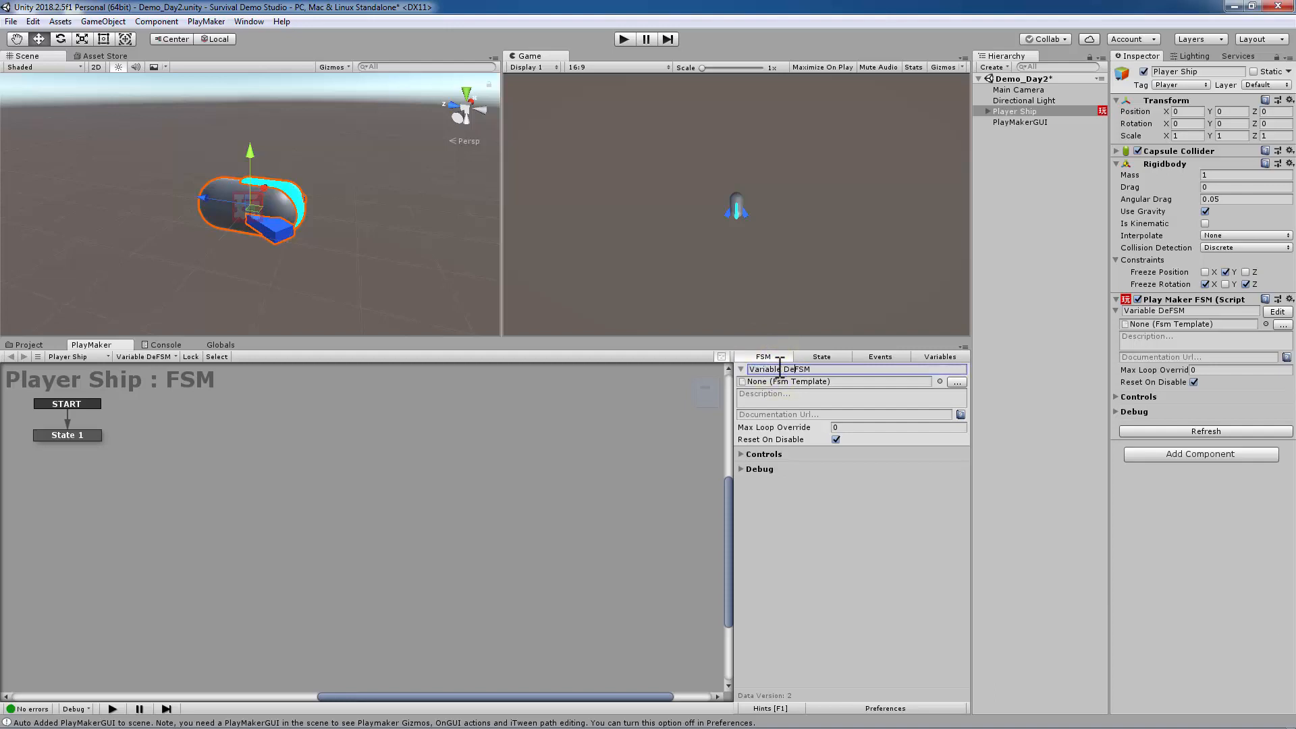
{"action": "type", "text": "claration"}
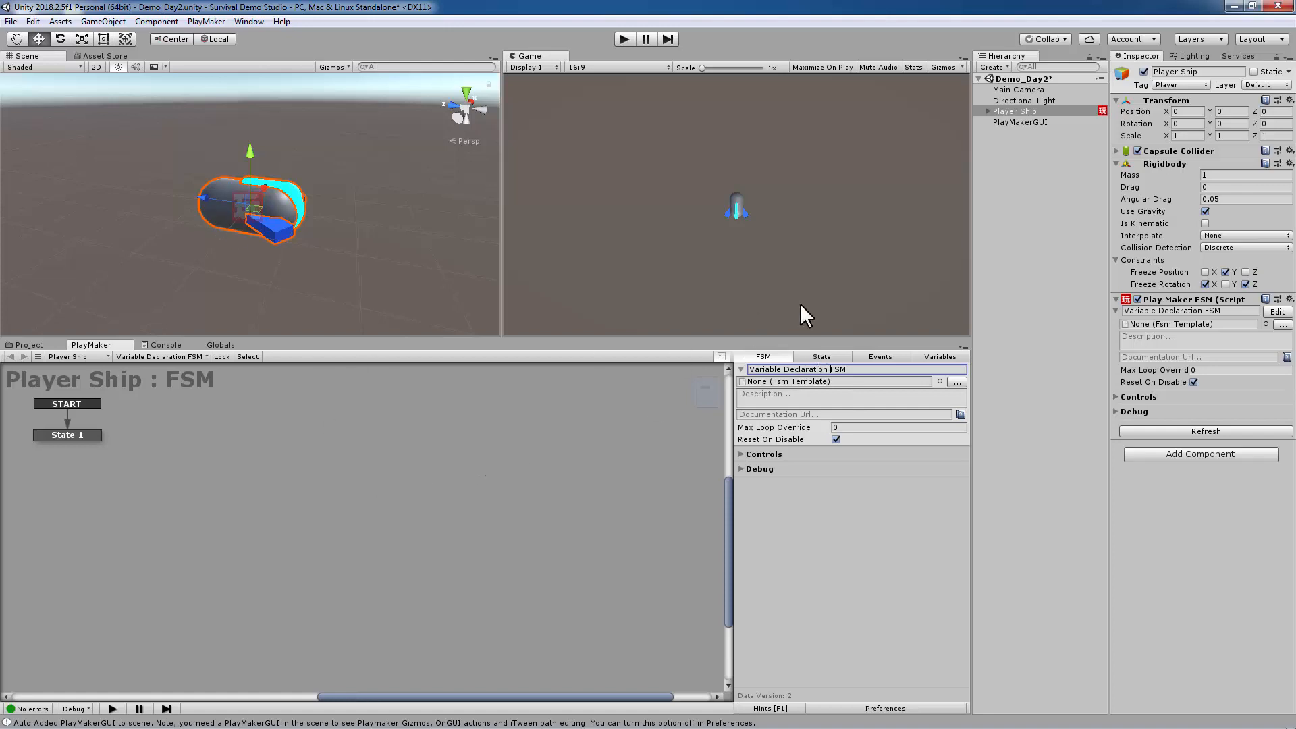
{"action": "left_click", "coordinate": [499, 452]}
Step: Rename the FSM's start state, State 1, to "Var Dec"
{"action": "left_click", "coordinate": [83, 435]}
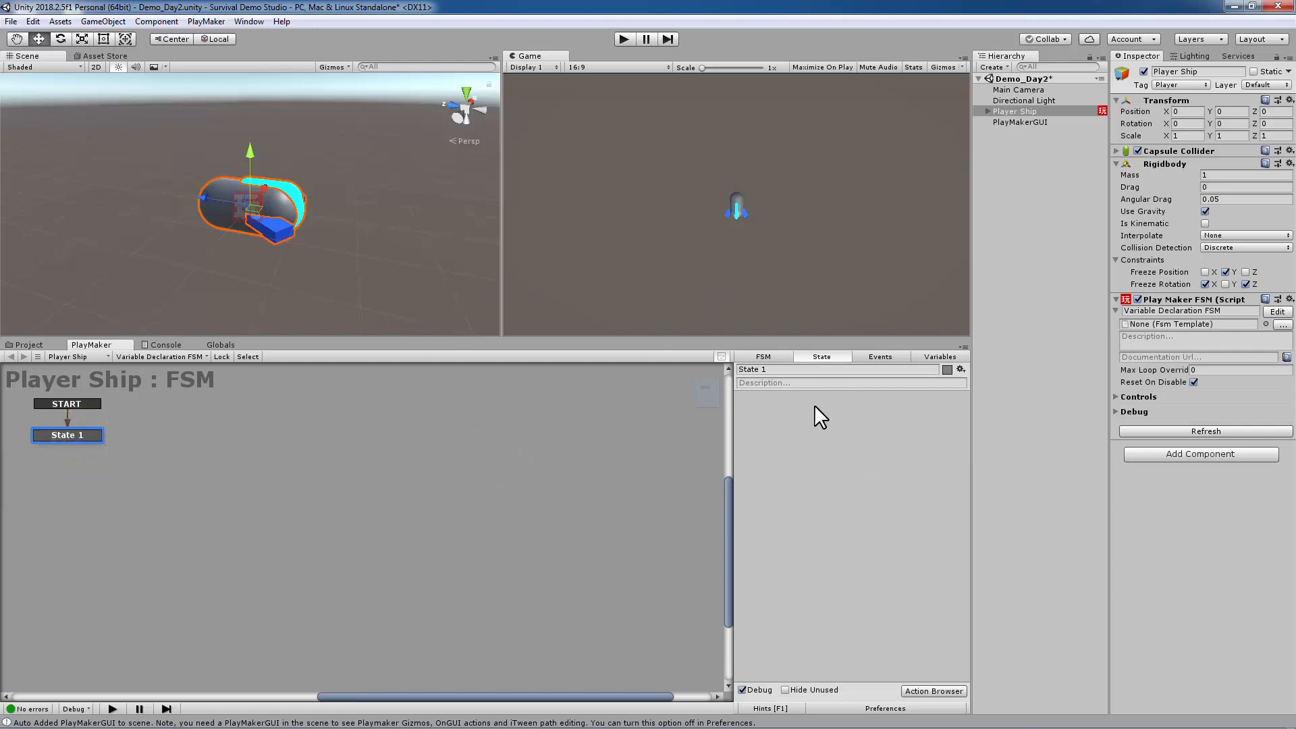
{"action": "left_click", "coordinate": [61, 435]}
{"action": "left_click", "coordinate": [794, 370]}
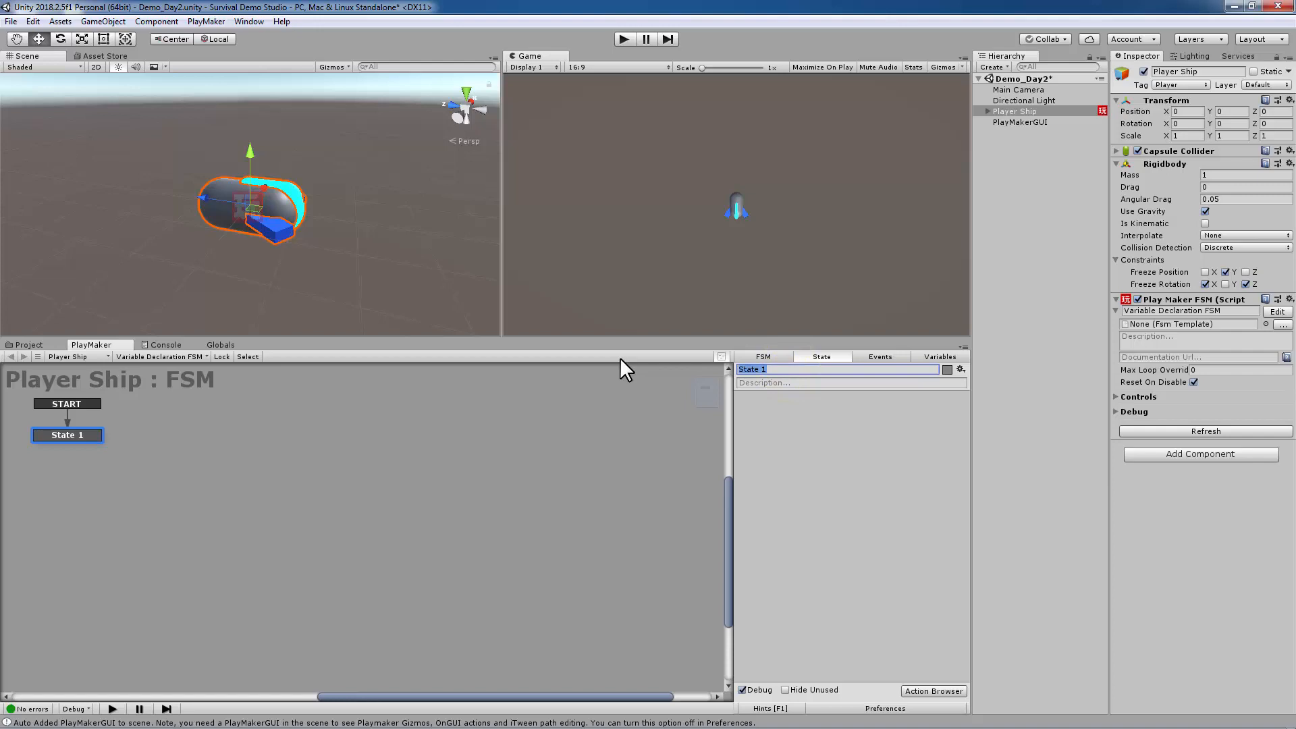
{"action": "type", "text": "Var Dec"}
{"action": "left_click", "coordinate": [817, 496]}
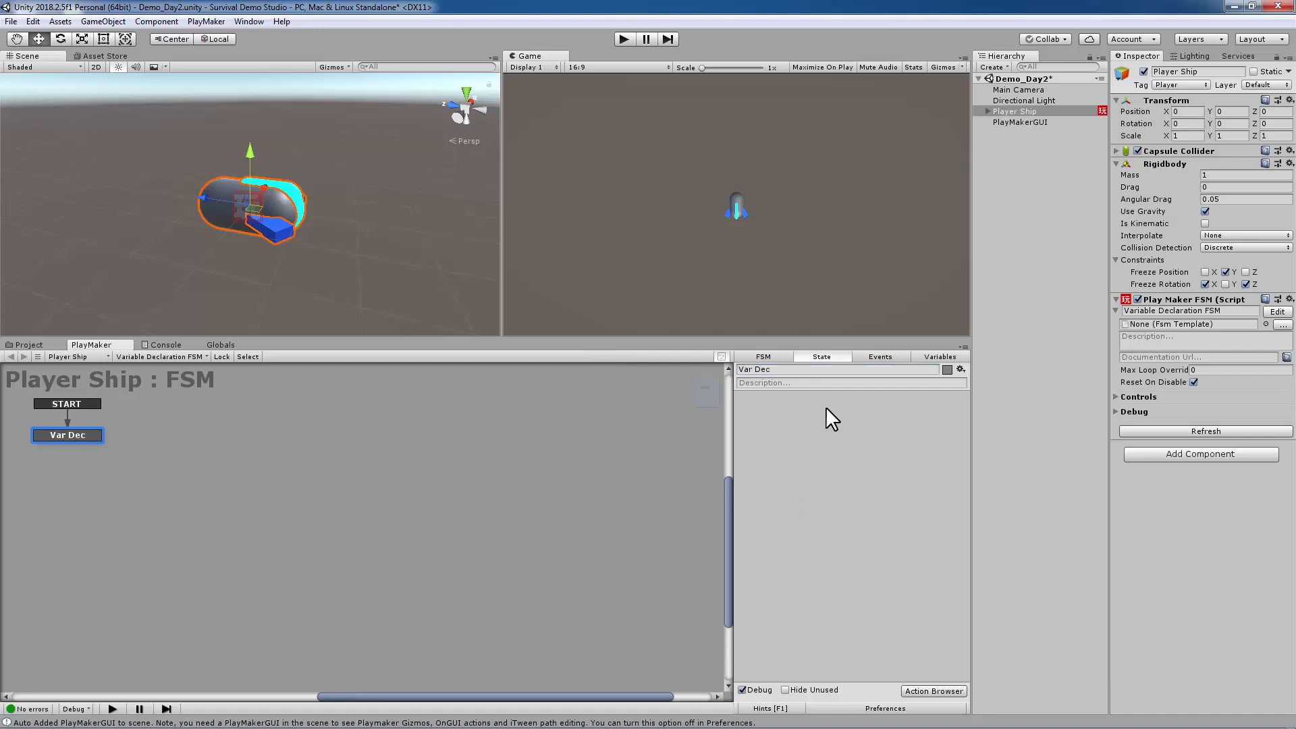
Step: Find the Set Game Object action by searching for "set game ob" and add it to the Var Dec state
{"action": "left_click", "coordinate": [917, 689]}
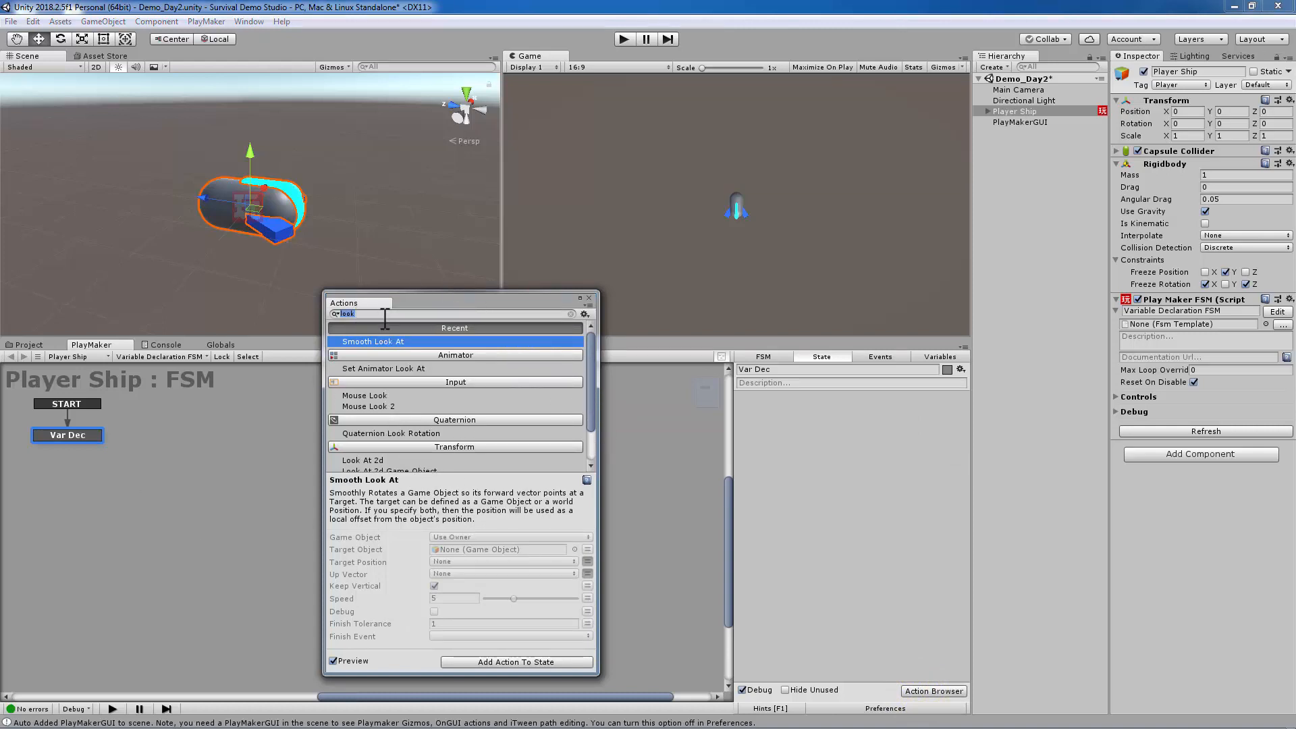
{"action": "left_click_drag", "start_coordinate": [414, 301], "coordinate": [489, 286]}
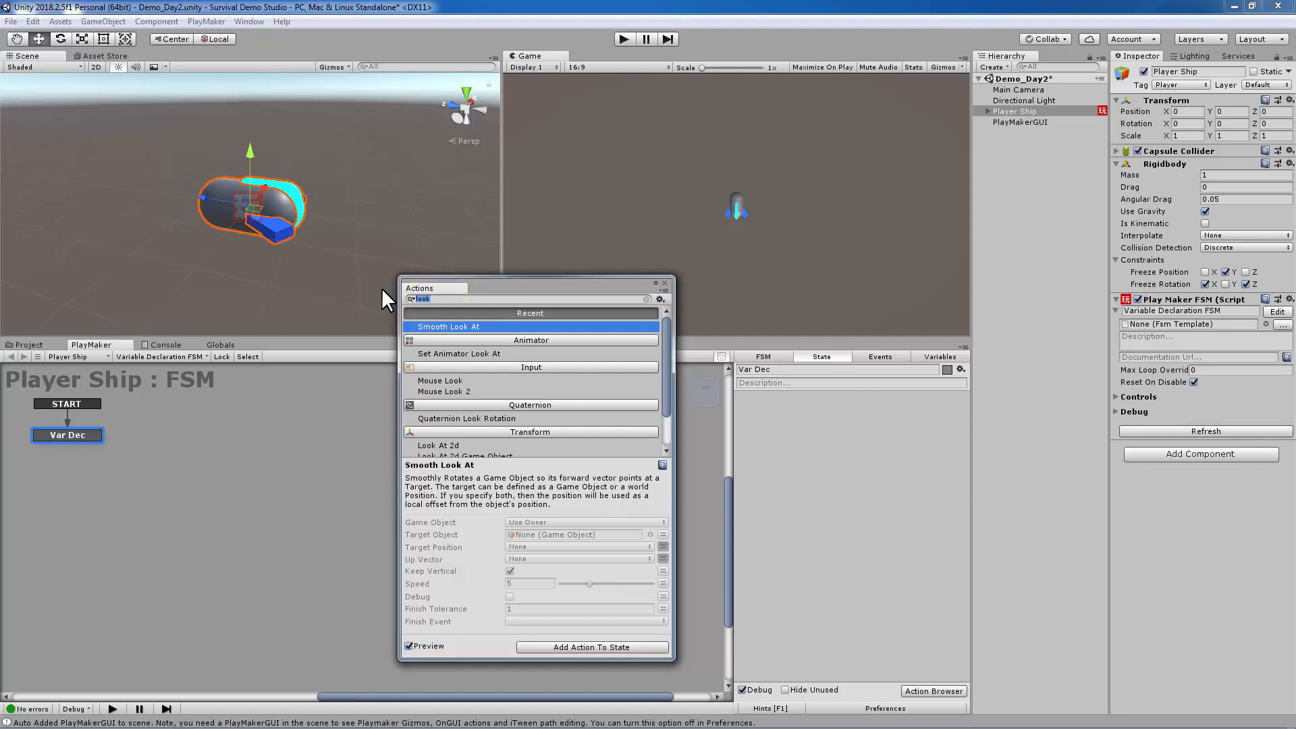
{"action": "type", "text": "set game o"}
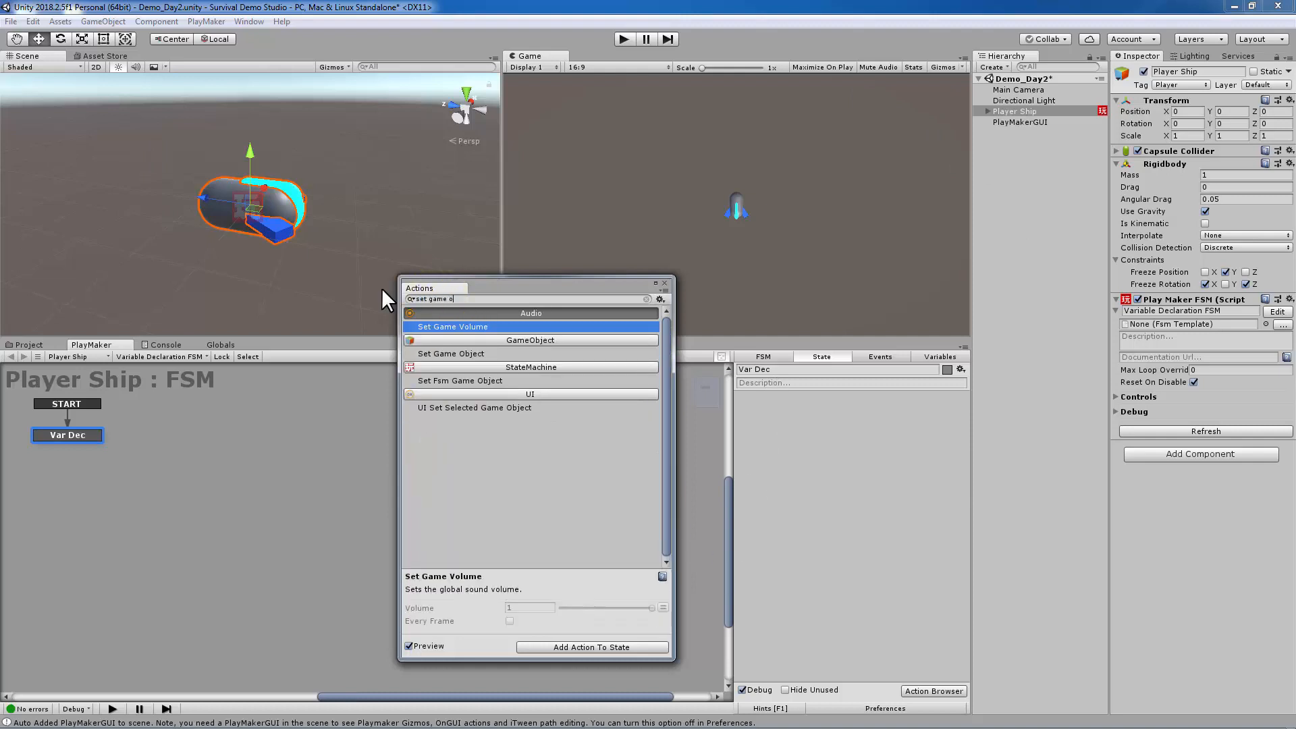
{"action": "type", "text": "b"}
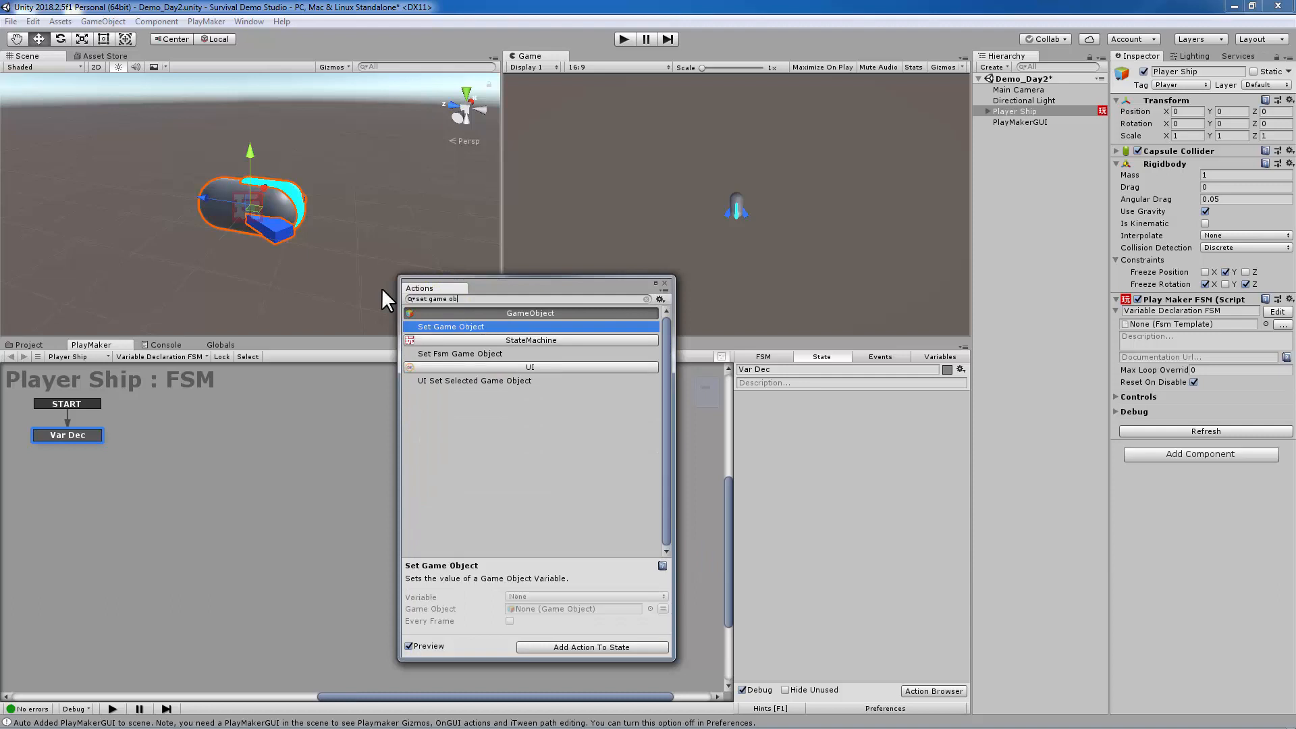
{"action": "double_click", "coordinate": [449, 327]}
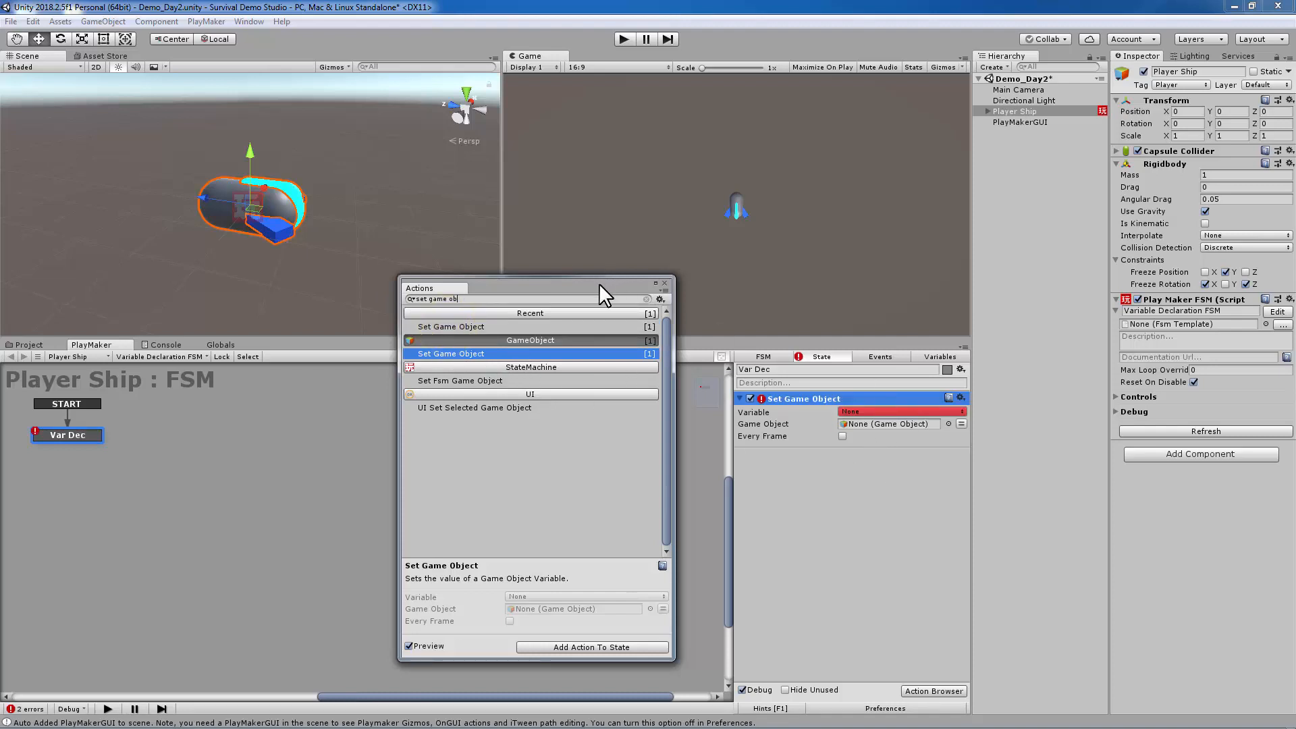
{"action": "left_click_drag", "start_coordinate": [598, 282], "coordinate": [483, 235]}
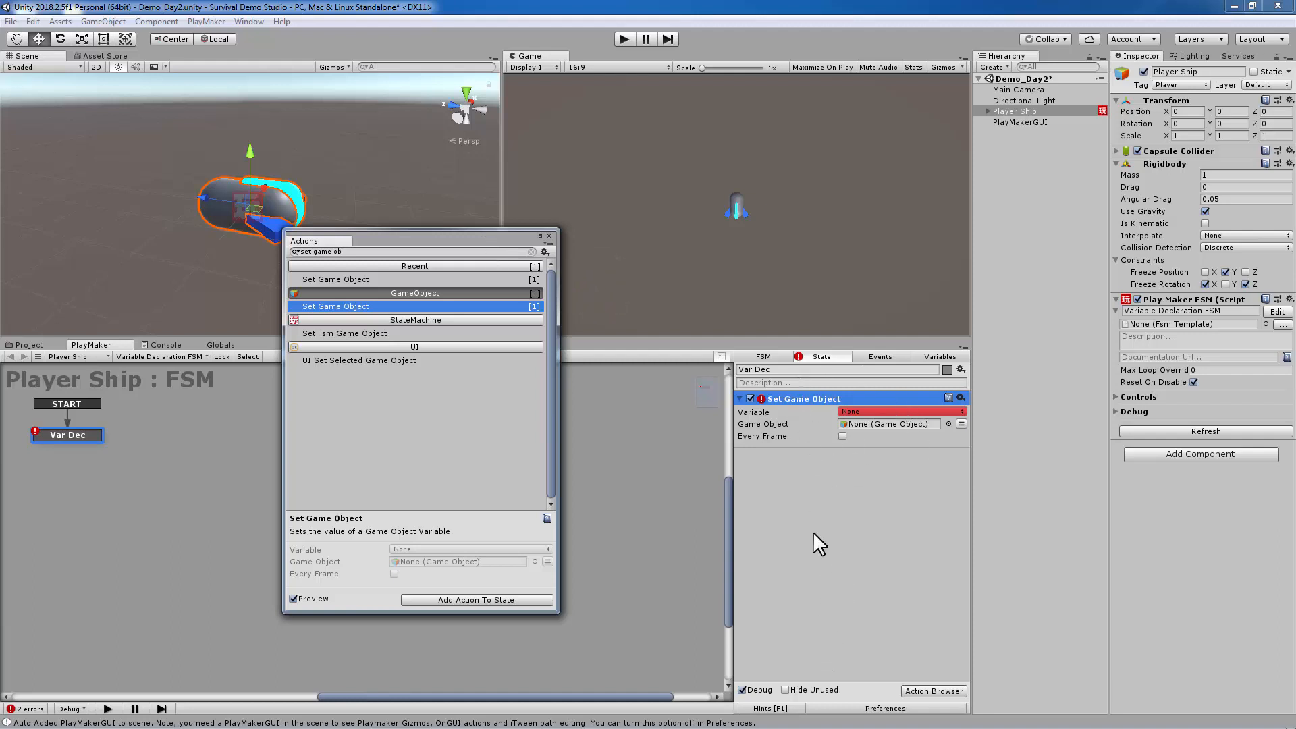
Step: Close the action browser and set the Set Game Object action's variable to the global variable PlayerShip _Global
{"action": "left_click", "coordinate": [548, 234]}
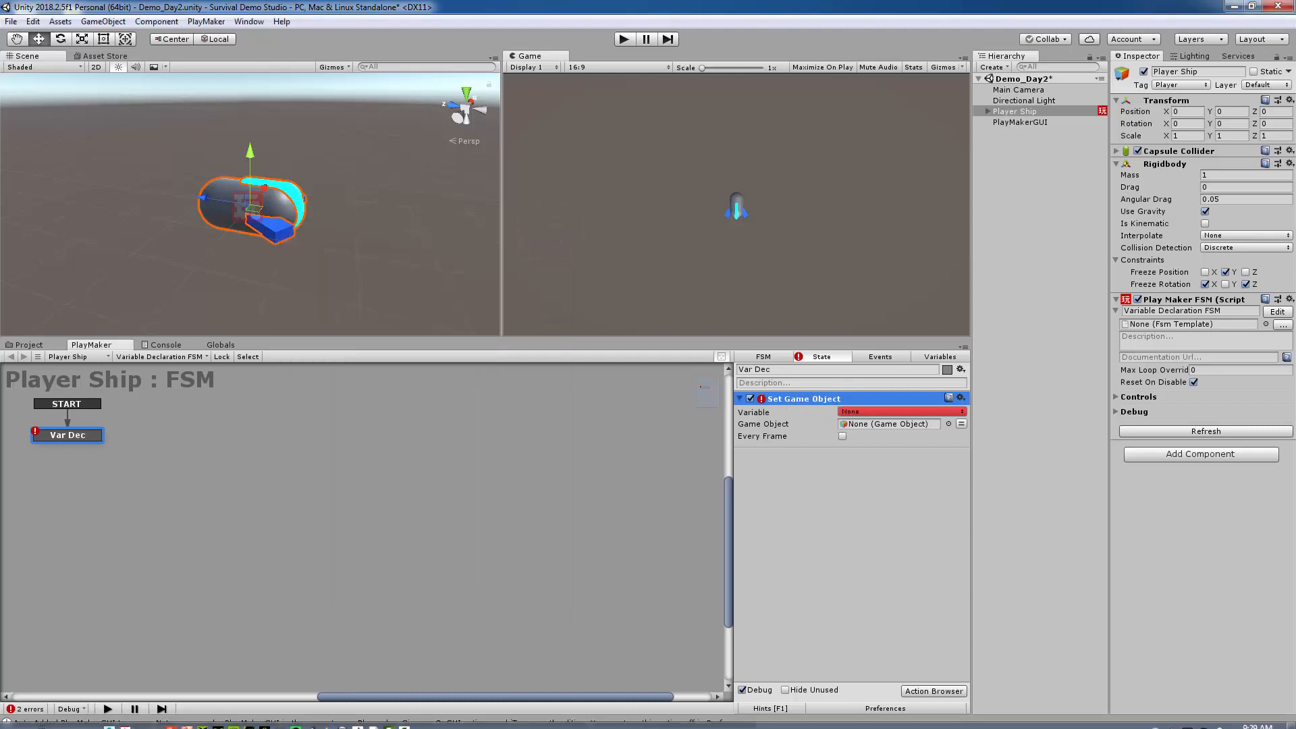
{"action": "left_click", "coordinate": [803, 529]}
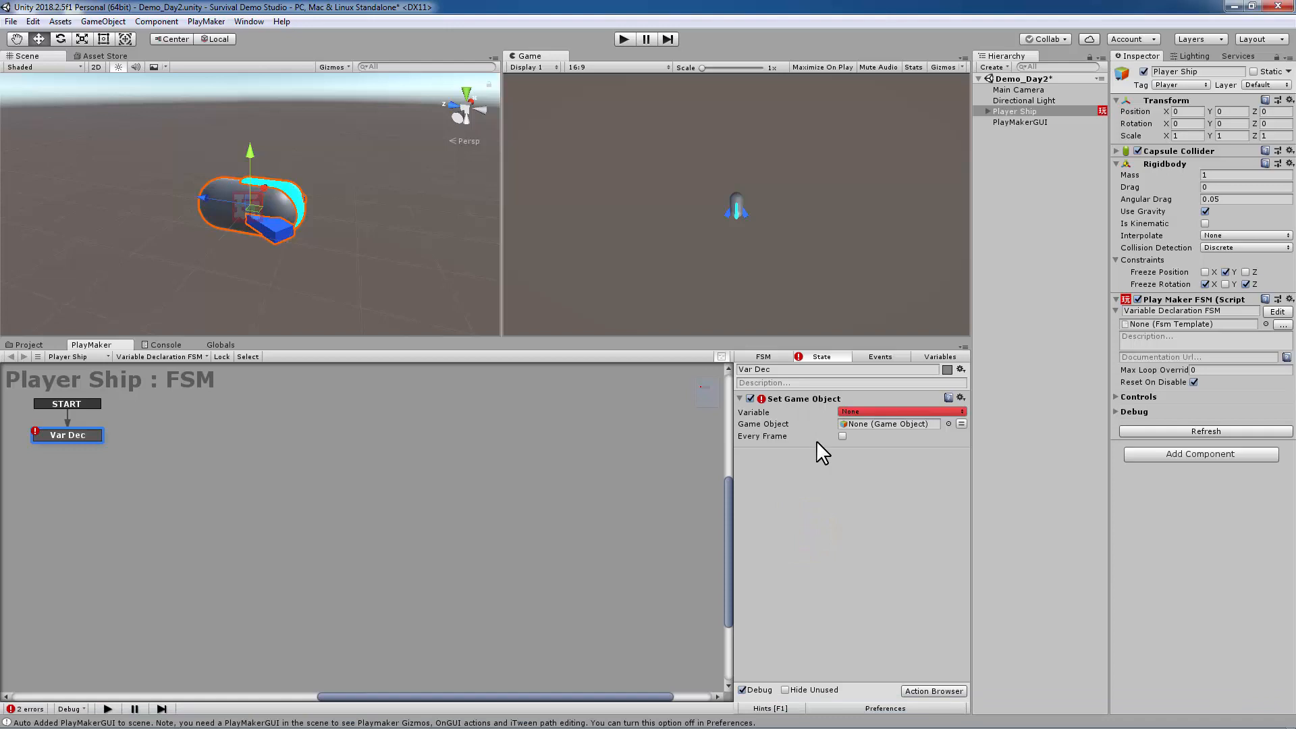
{"action": "left_click", "coordinate": [820, 397]}
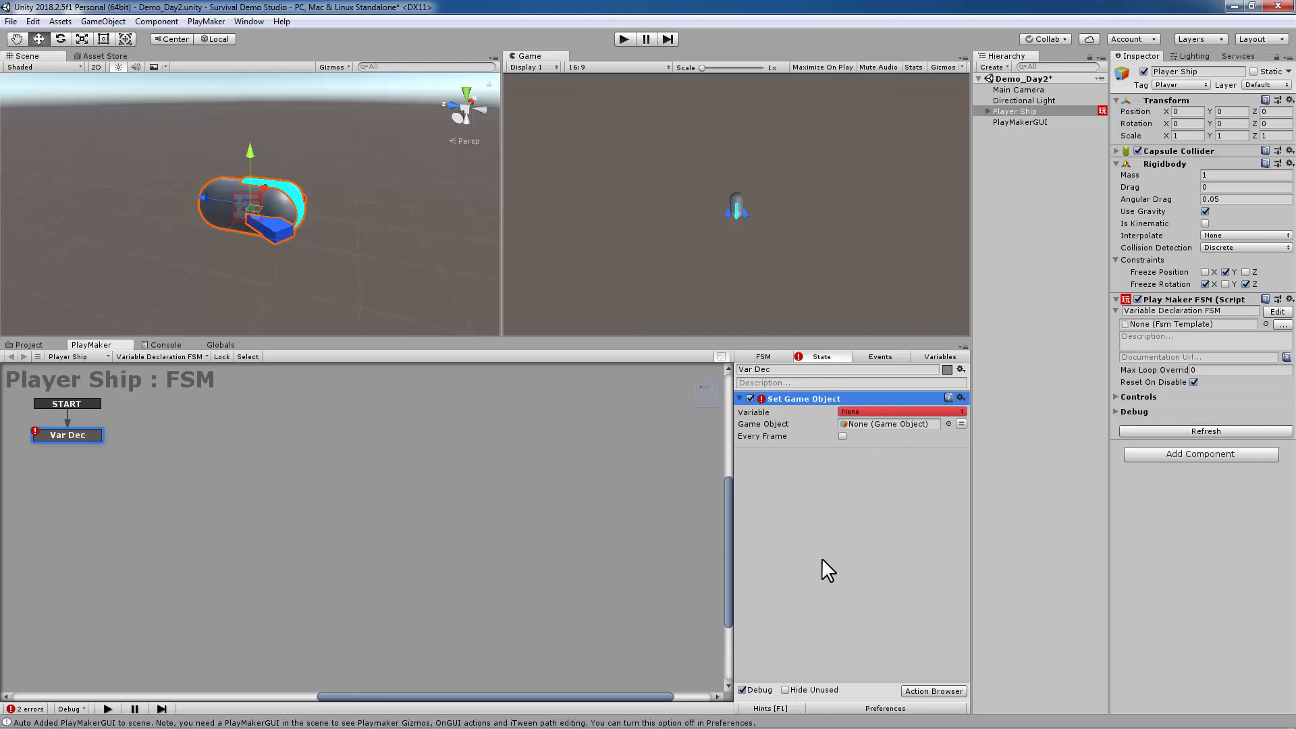
{"action": "left_click", "coordinate": [829, 491]}
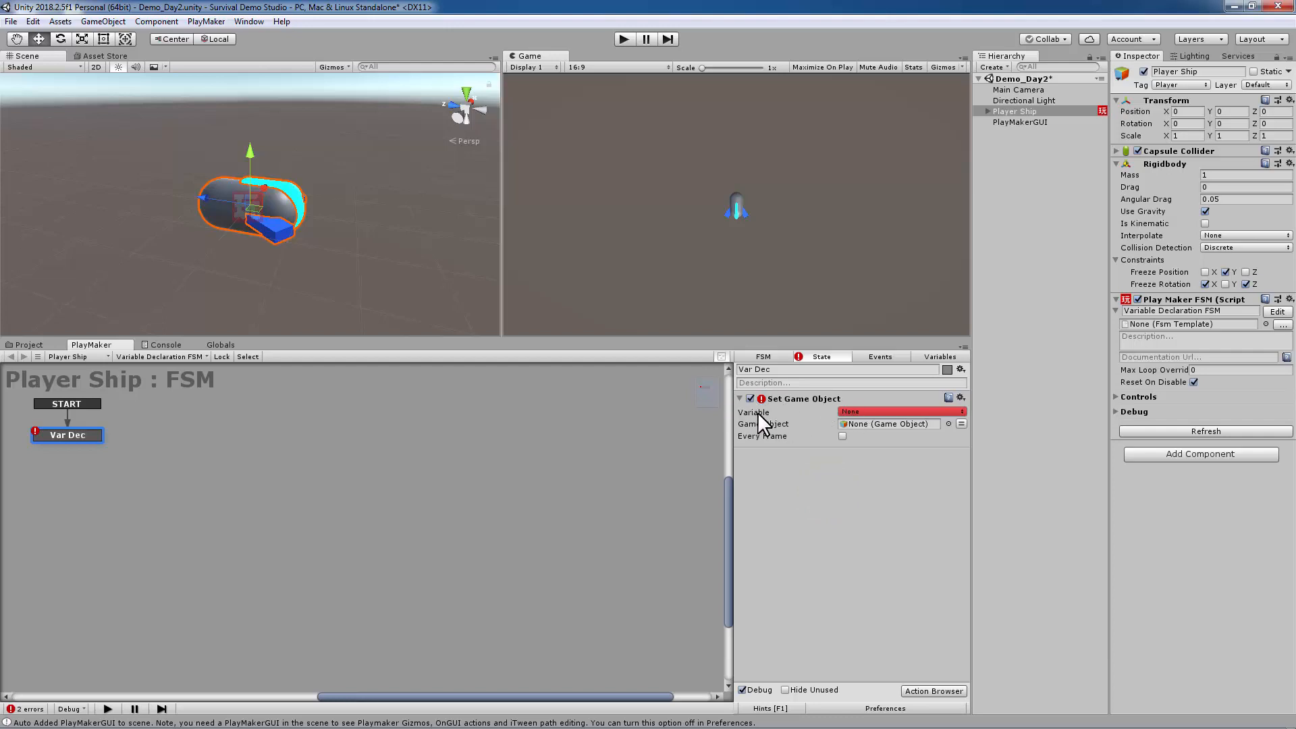
{"action": "left_click", "coordinate": [919, 411]}
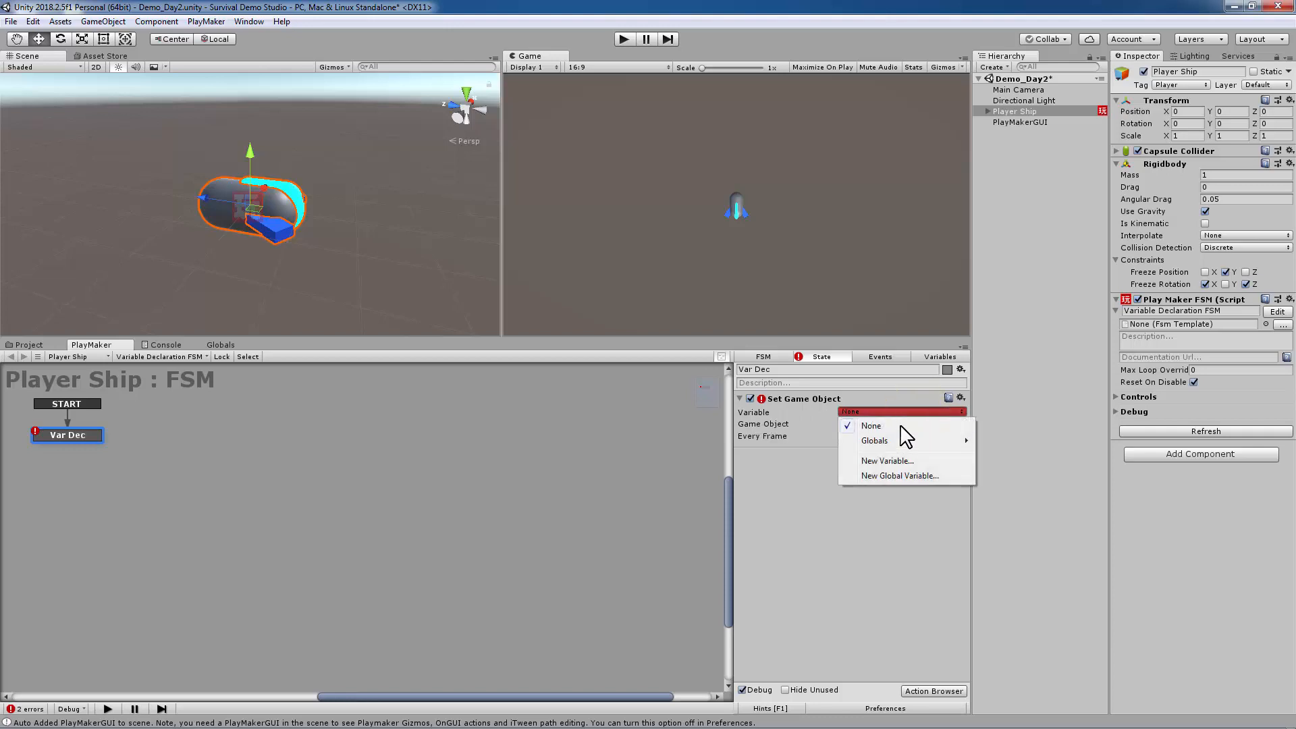
{"action": "mouse_move", "coordinate": [880, 442]}
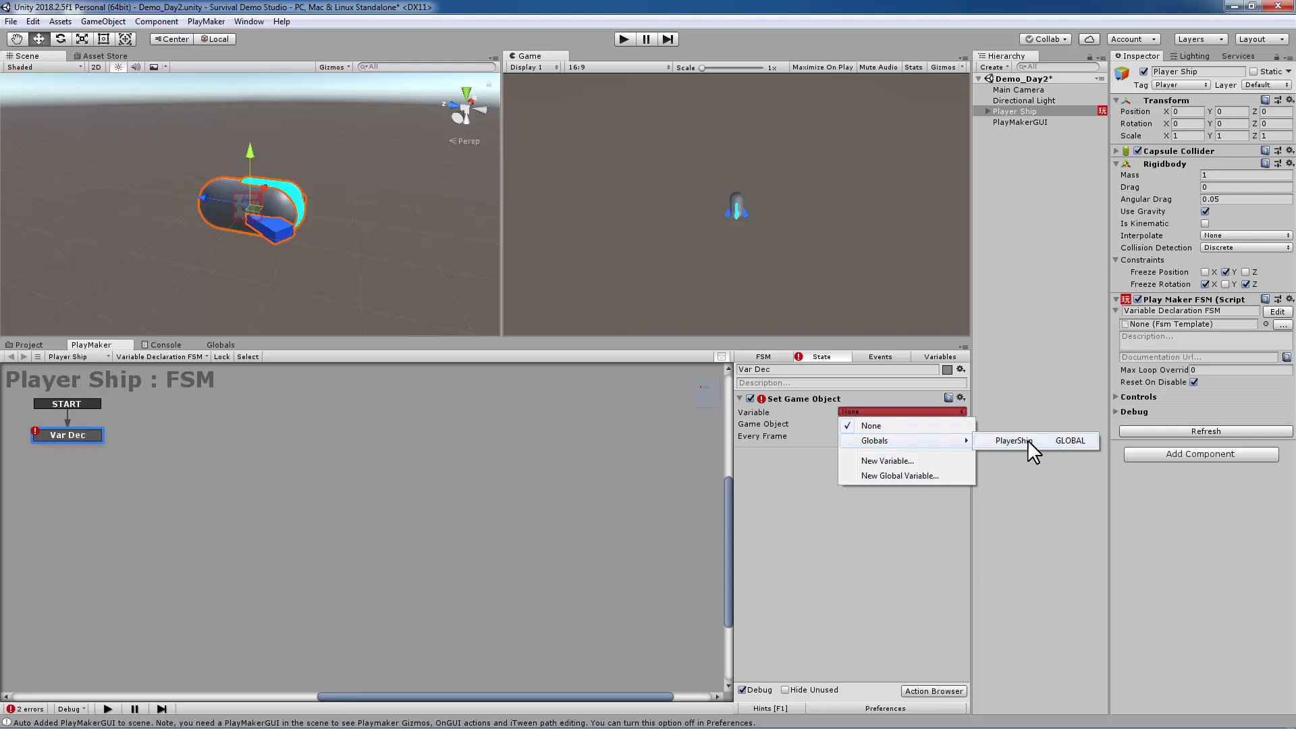
{"action": "left_click", "coordinate": [1073, 440]}
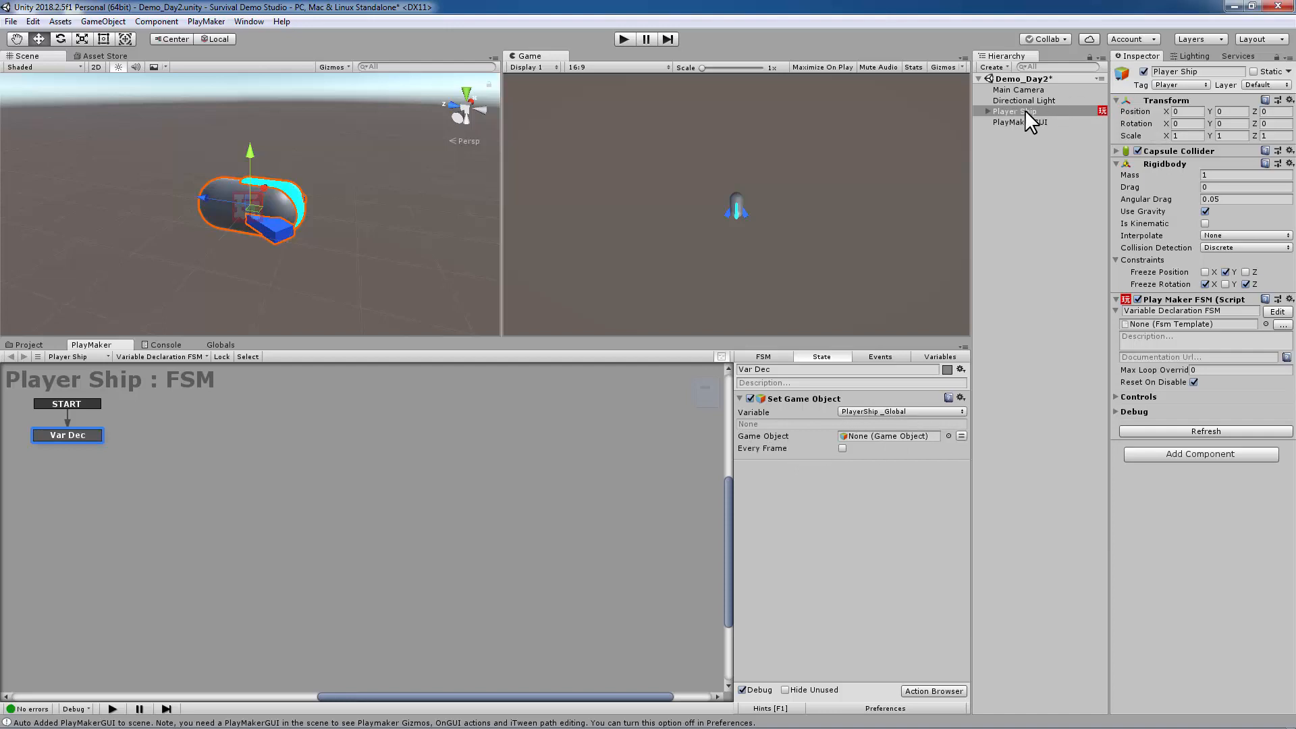
Step: Assign the Player Ship from the hierarchy as the Set Game Object action's Game Object, keeping the ship selected
{"action": "left_click_drag", "start_coordinate": [1022, 110], "coordinate": [876, 440]}
{"action": "left_click", "coordinate": [1046, 196]}
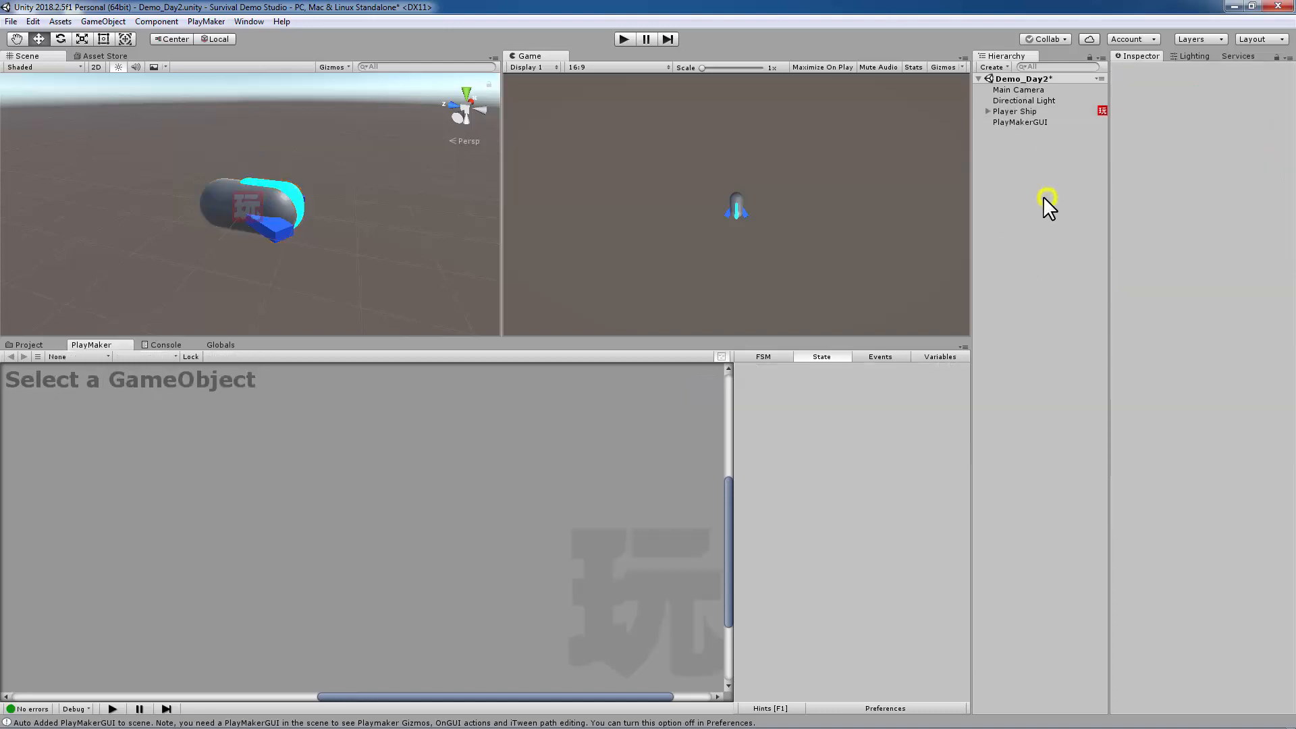
{"action": "left_click", "coordinate": [1038, 110]}
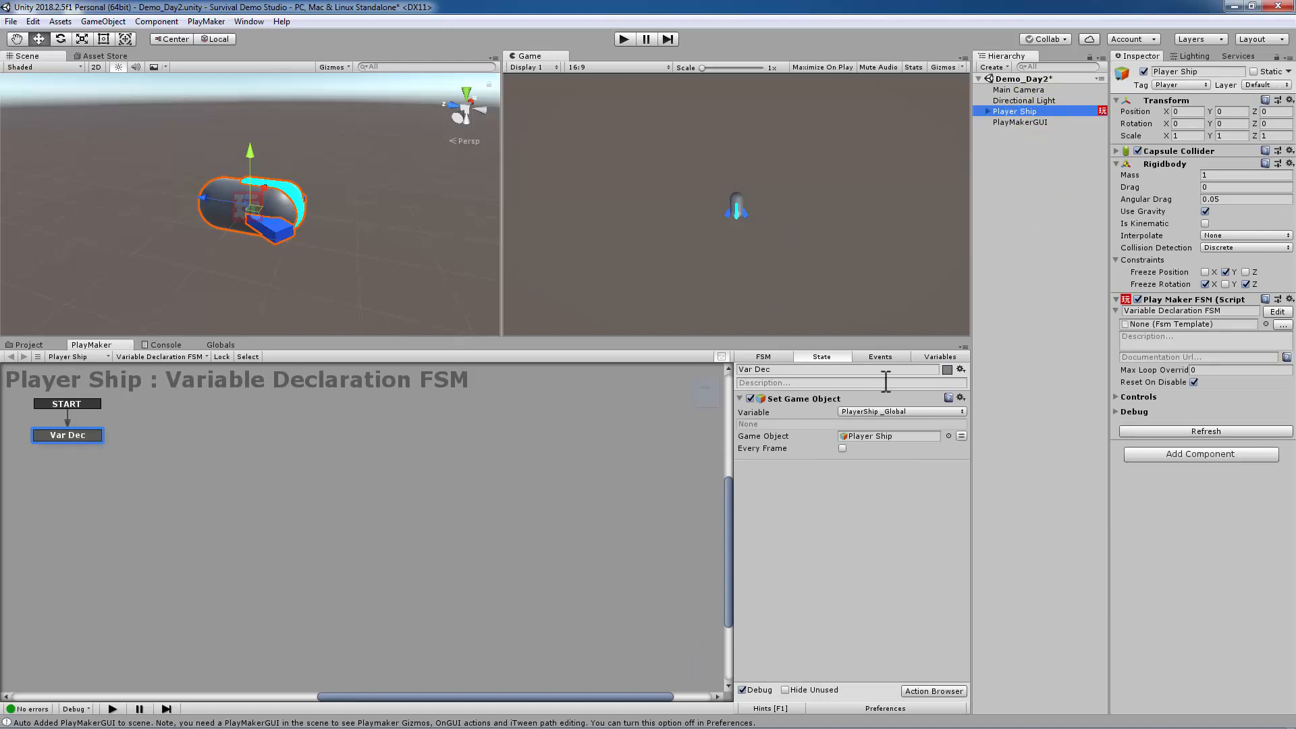
Step: Turn the Var Dec state's Debug display off and on again, and test-run the scene to check the global variable's value
{"action": "left_click", "coordinate": [742, 689]}
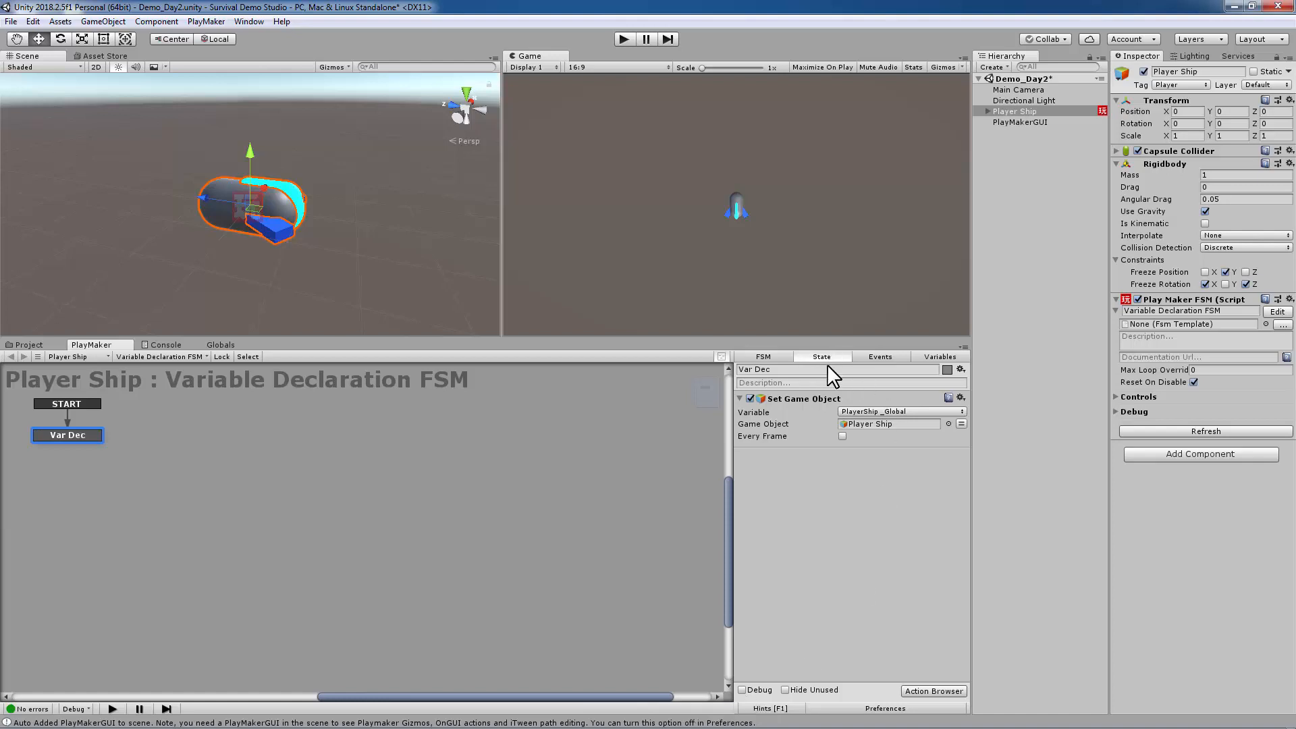
{"action": "left_click", "coordinate": [742, 688]}
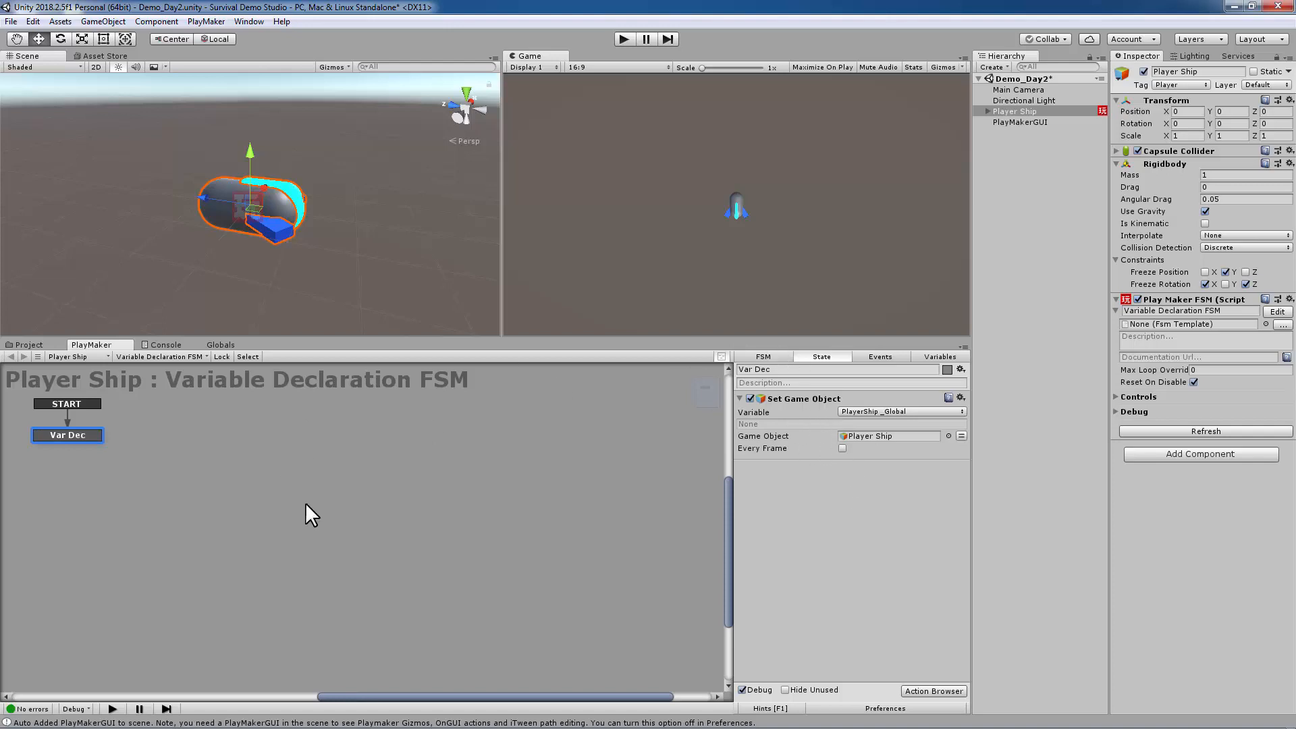
{"action": "left_click", "coordinate": [624, 39]}
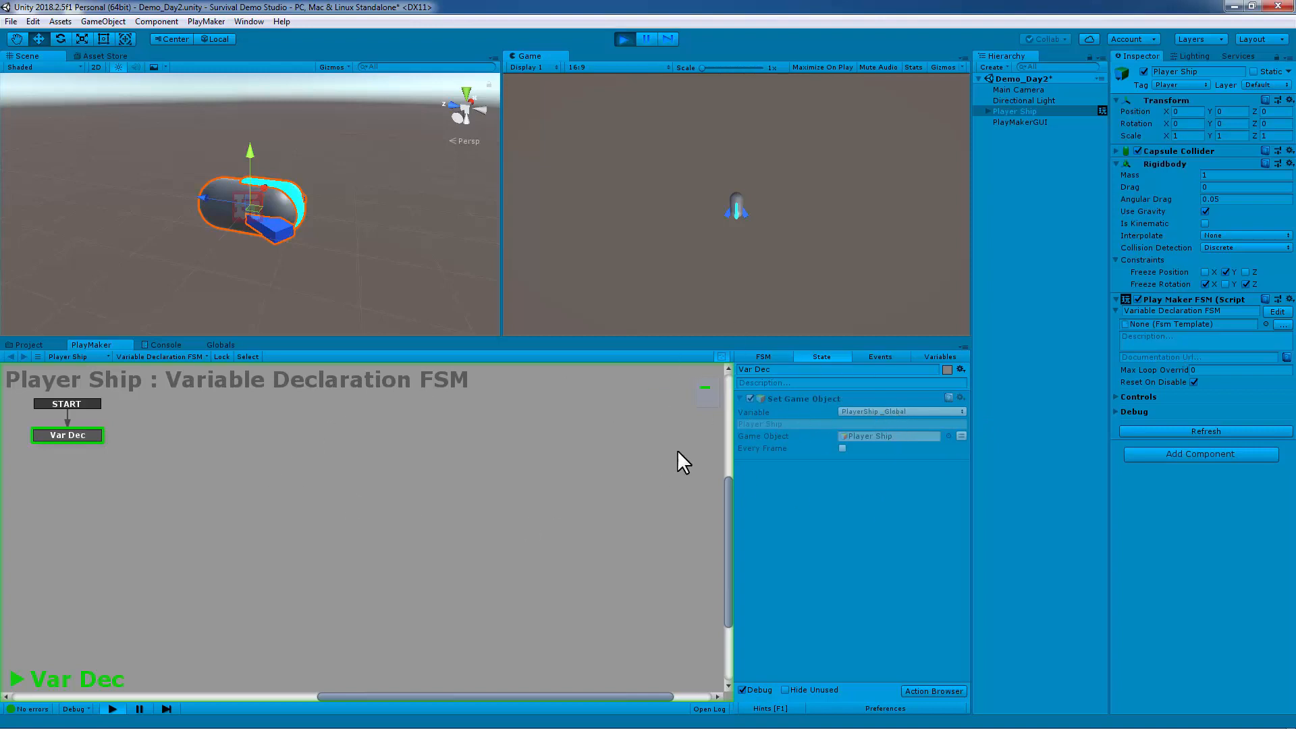
{"action": "left_click", "coordinate": [626, 39]}
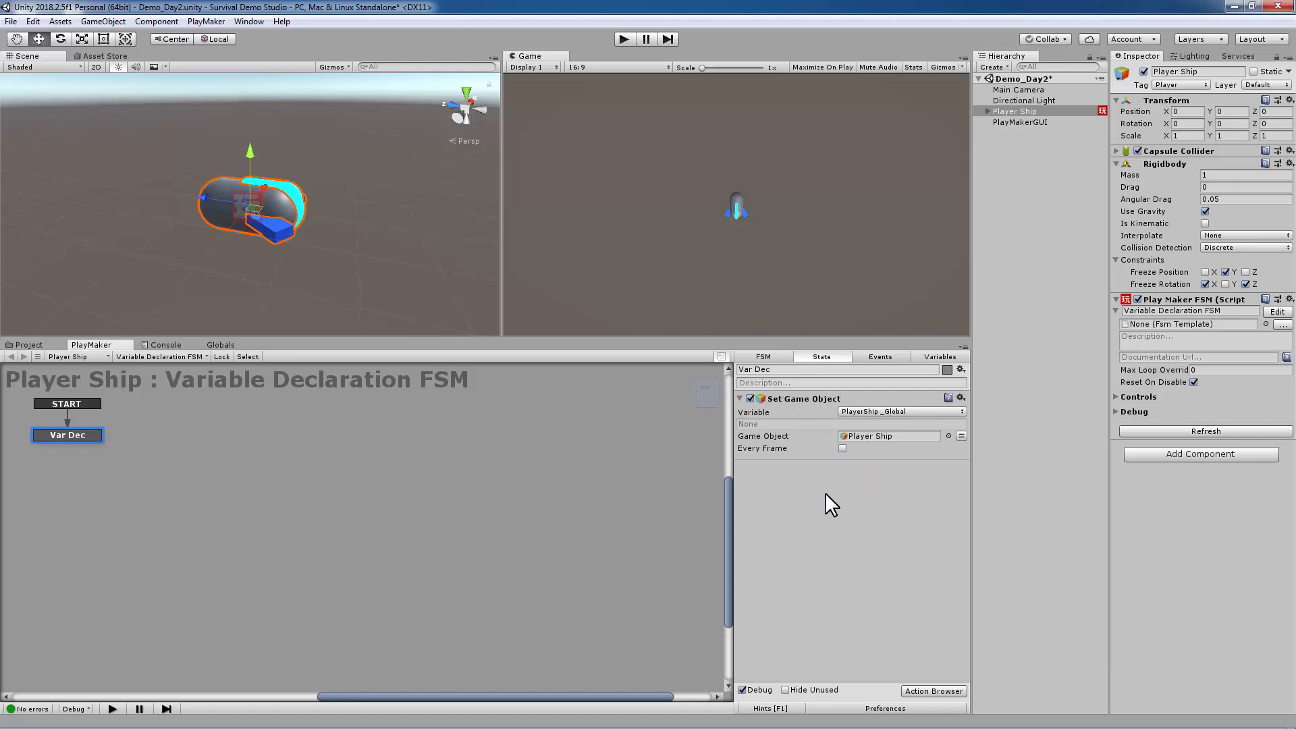
{"action": "left_click", "coordinate": [766, 358]}
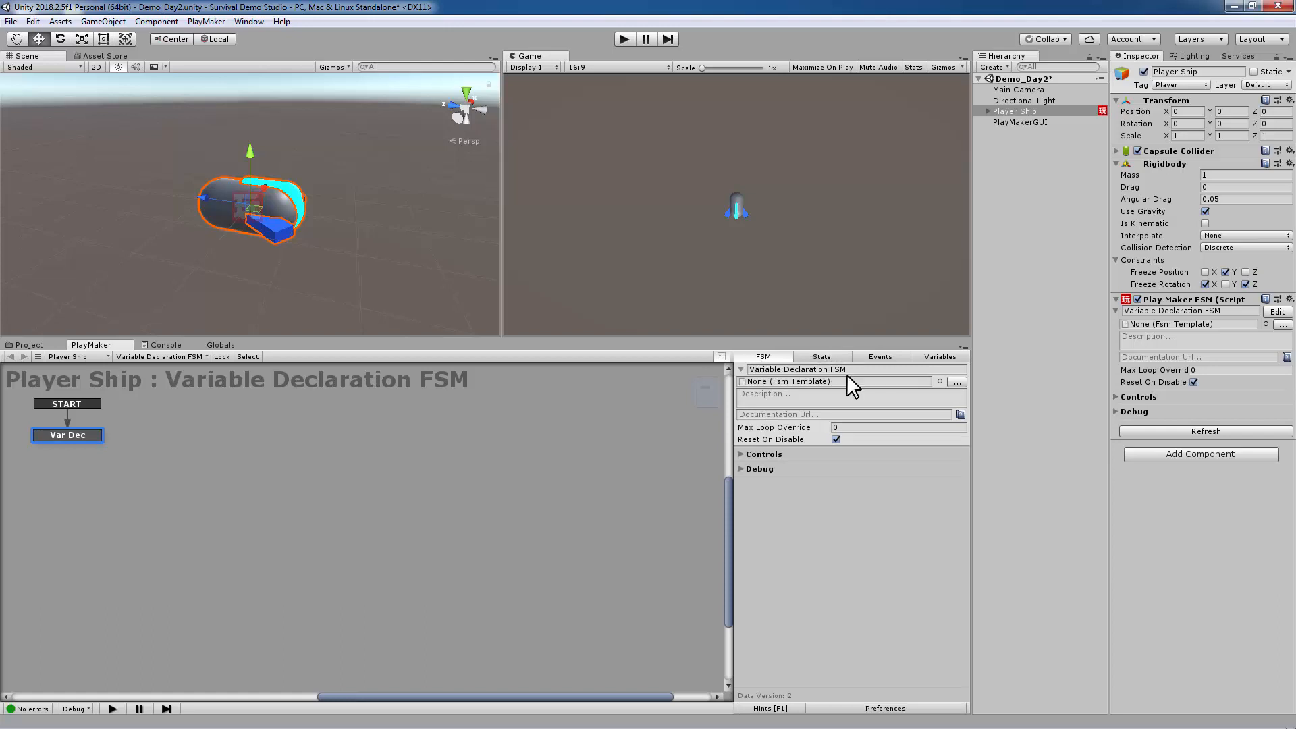
{"action": "left_click", "coordinate": [821, 354]}
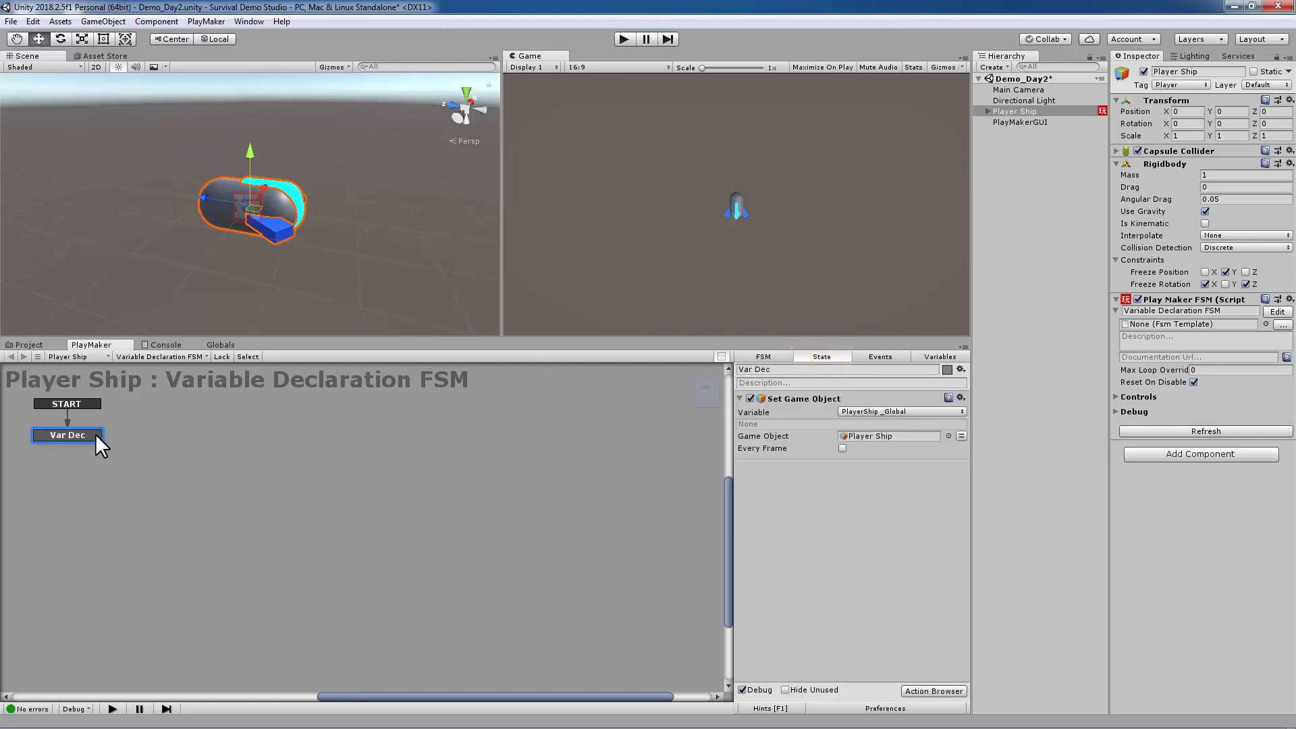